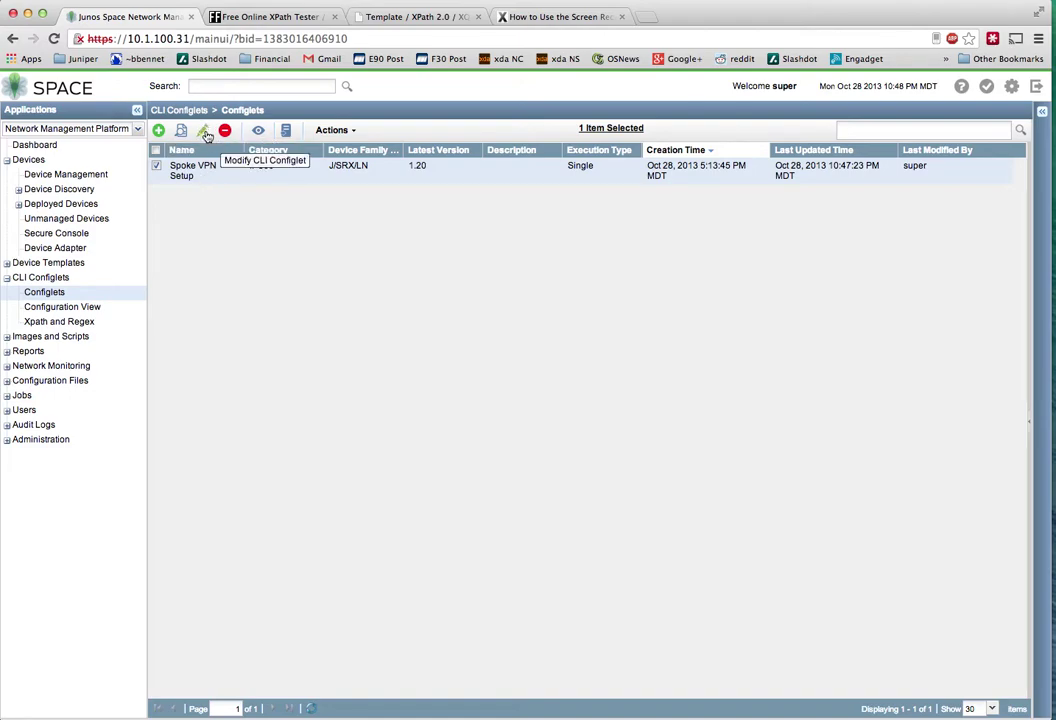
pyautogui.click(205, 132)
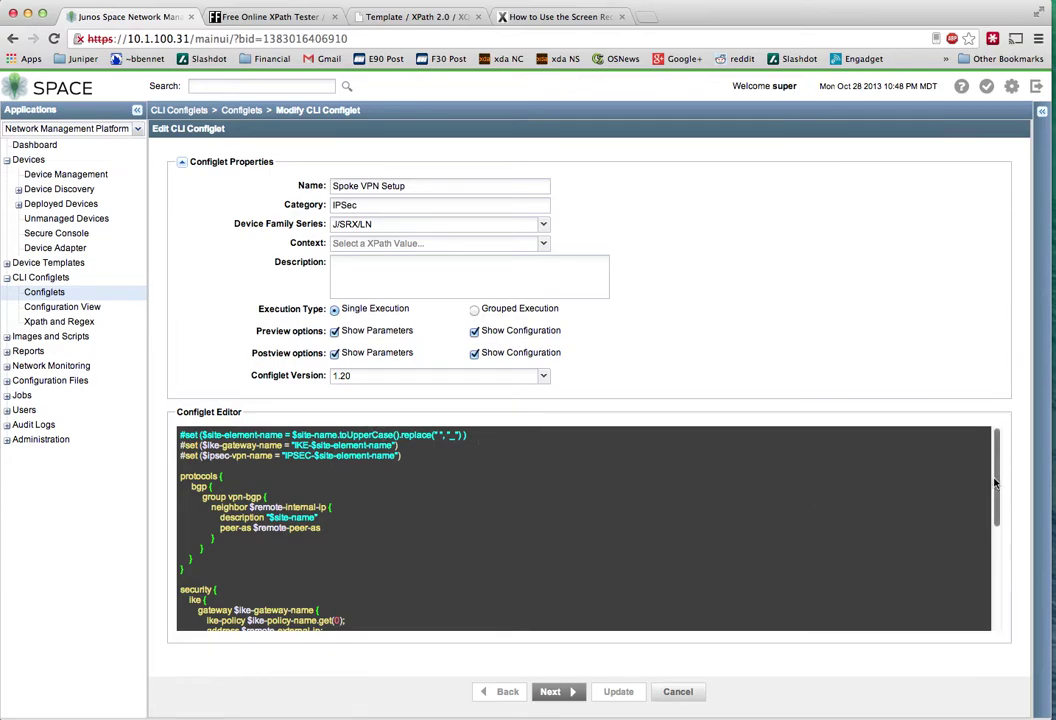
pyautogui.moveTo(180, 476); pyautogui.dragTo(247, 574)
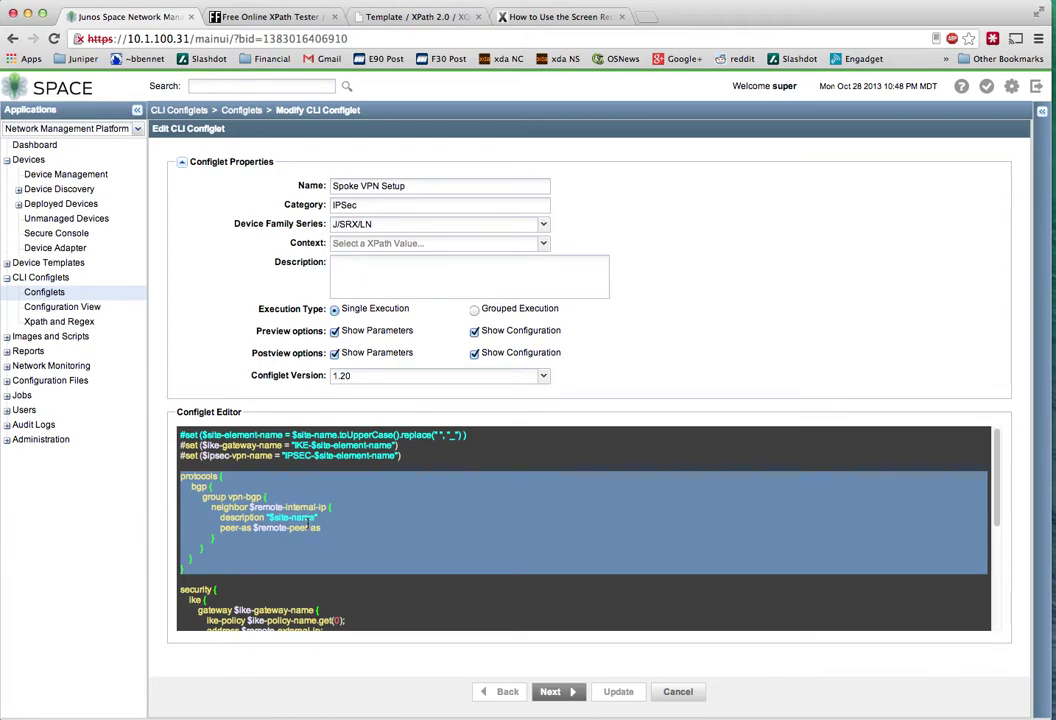
pyautogui.click(236, 454)
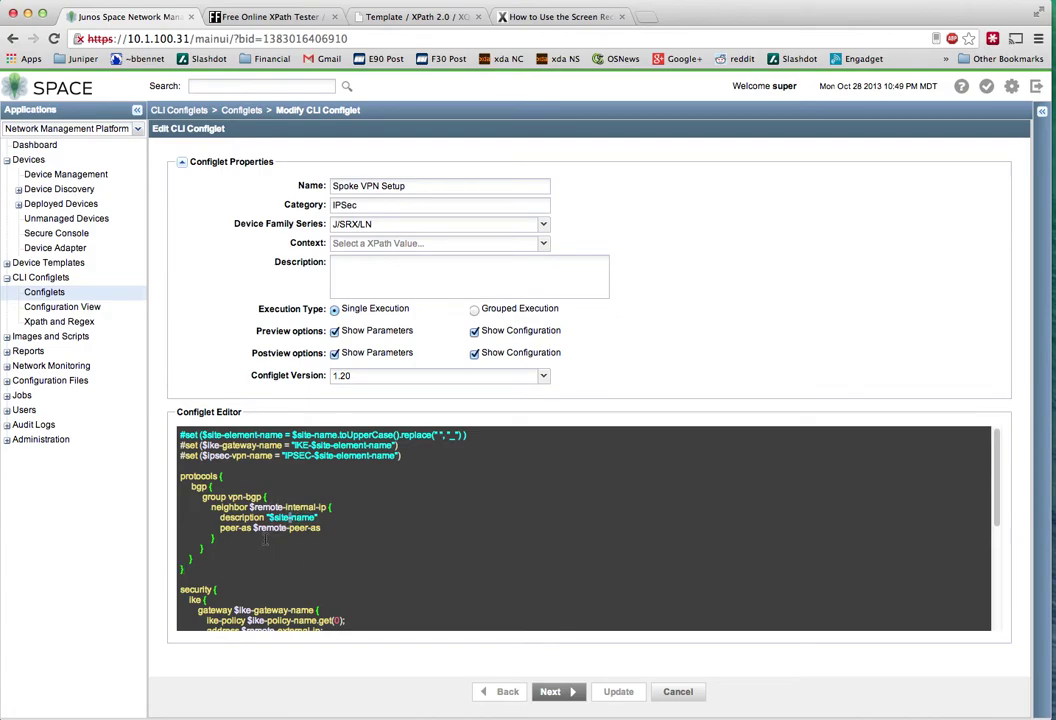
pyautogui.moveTo(320, 527); pyautogui.dragTo(258, 528)
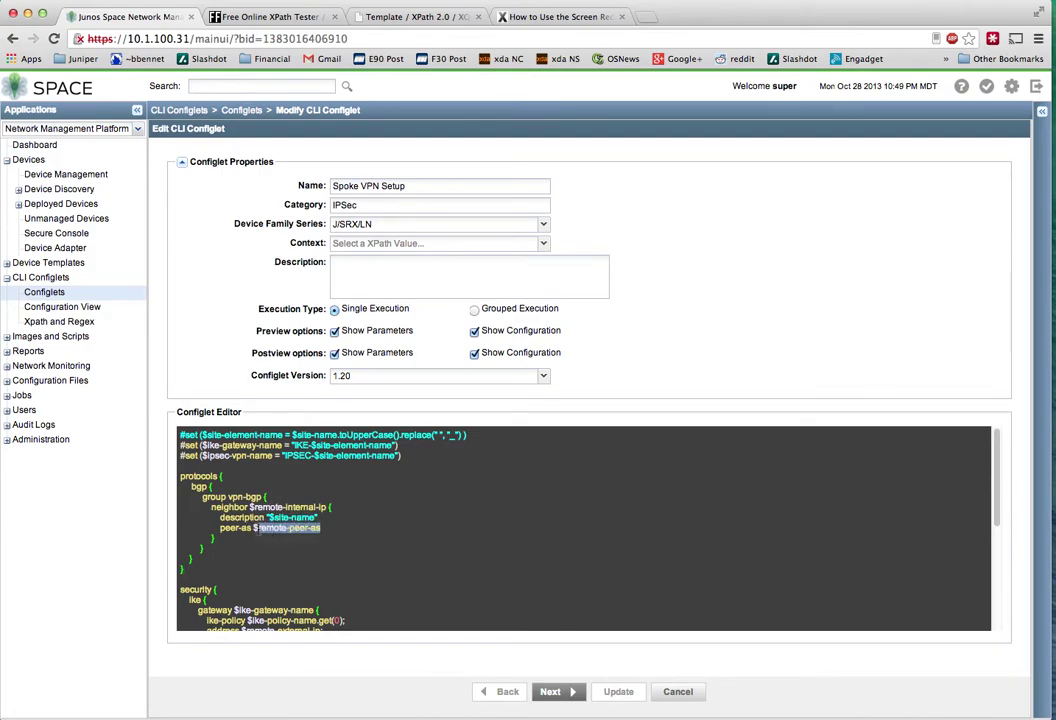
pyautogui.click(286, 507)
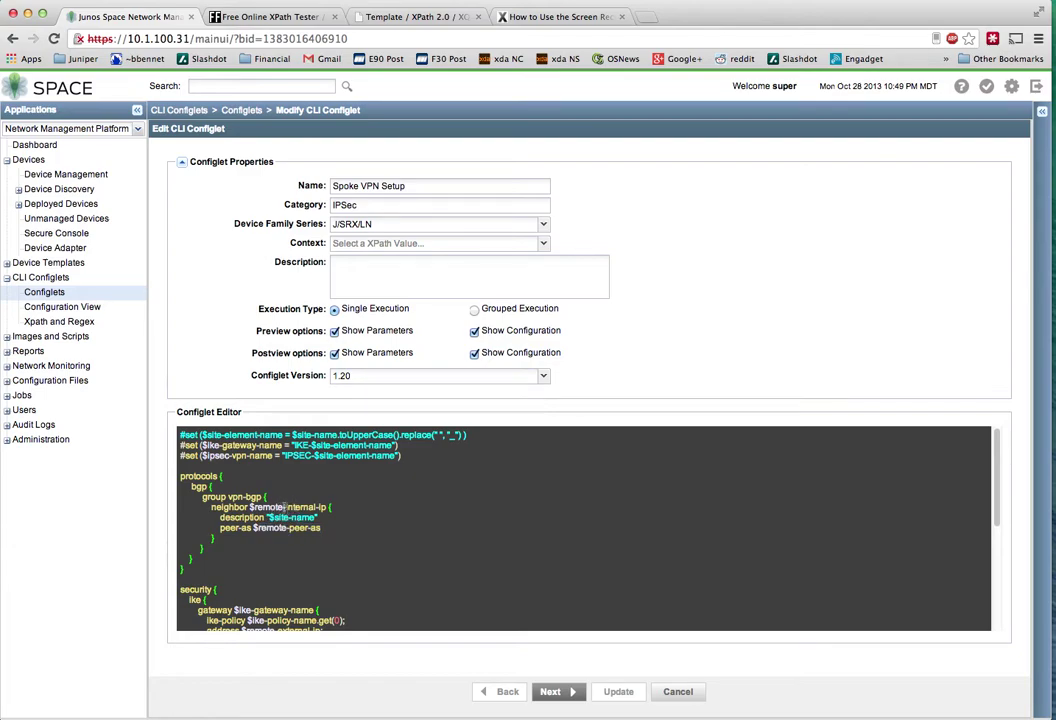
pyautogui.scroll(-5, 373, 566)
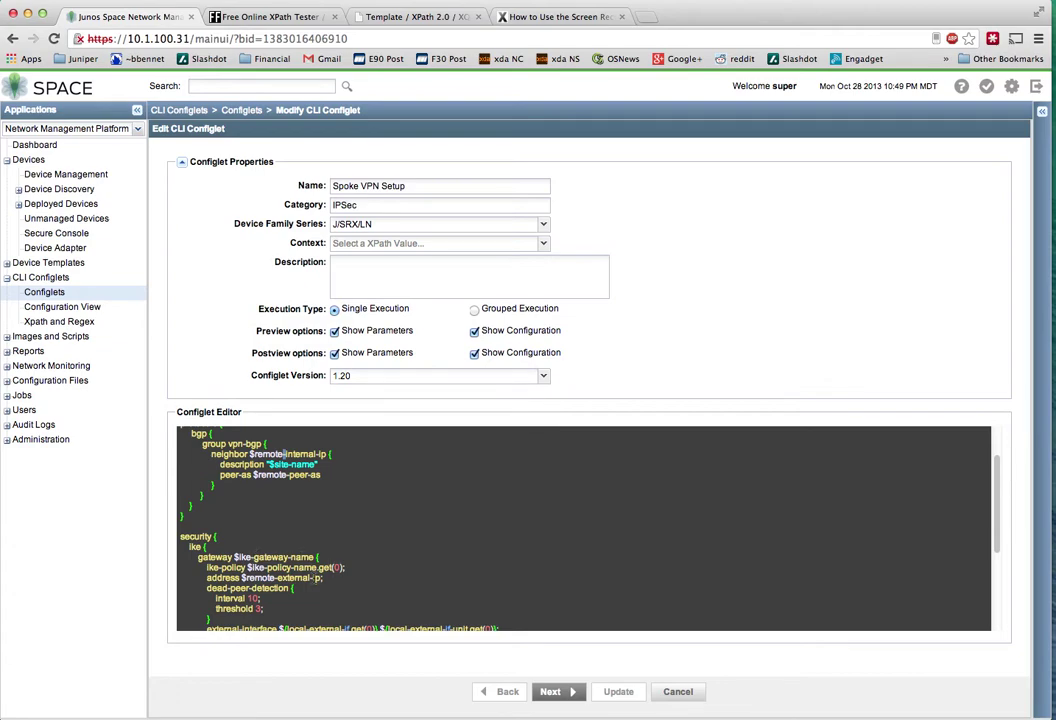
pyautogui.scroll(-10, 330, 594)
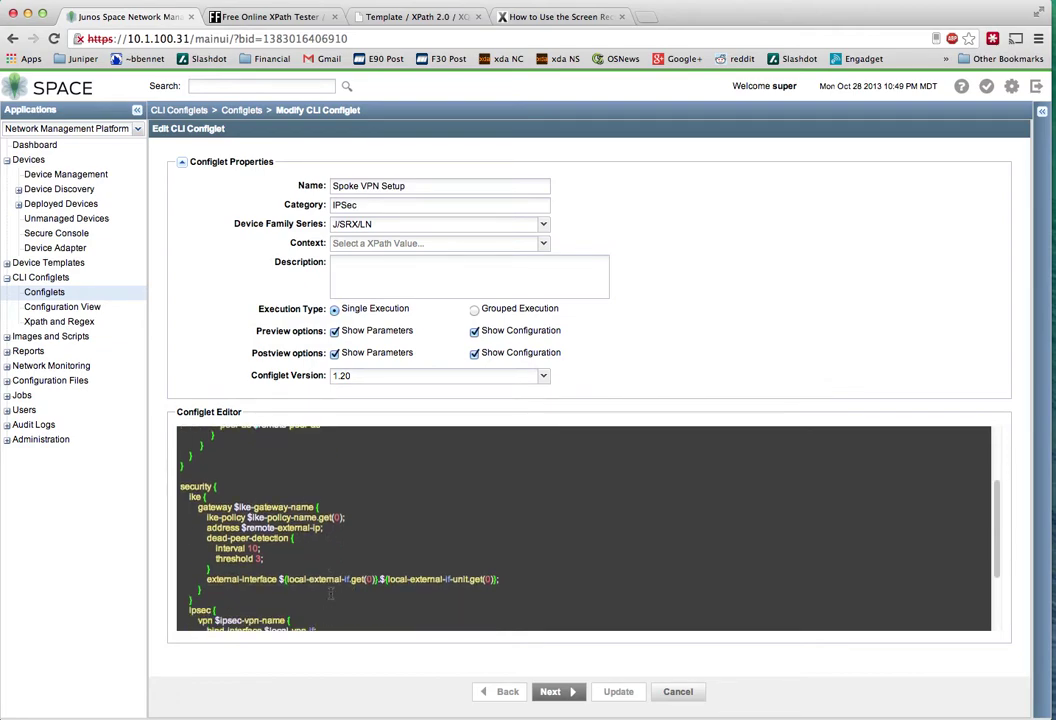
pyautogui.scroll(-2, 330, 591)
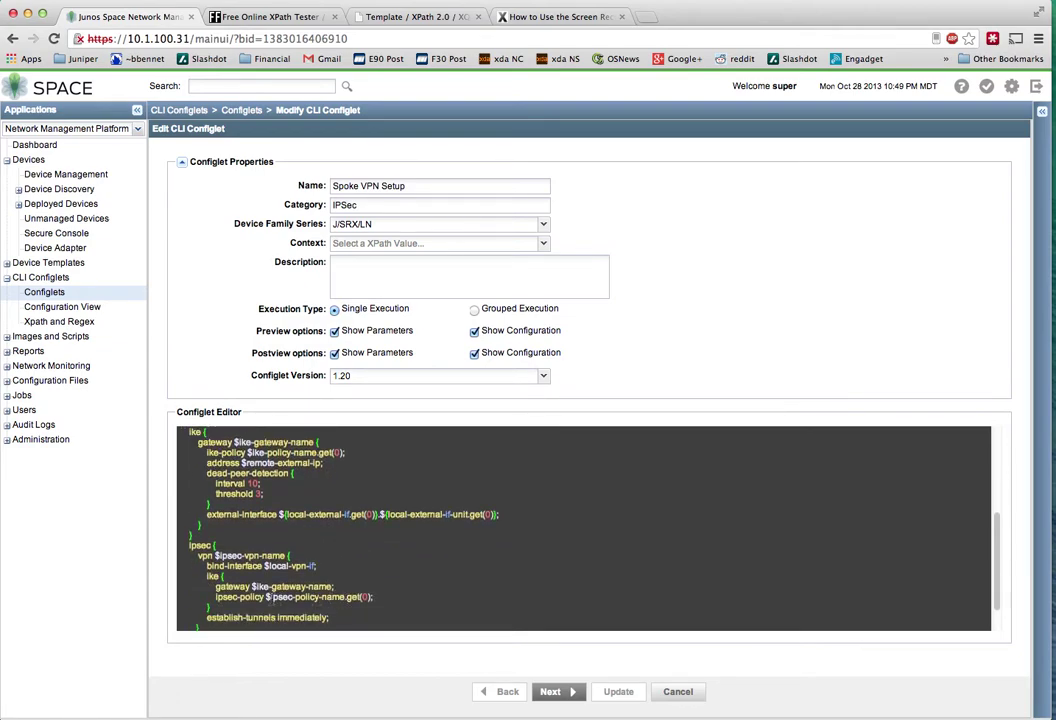
pyautogui.moveTo(373, 597); pyautogui.dragTo(346, 597)
pyautogui.click(376, 597)
pyautogui.scroll(-3, 376, 597)
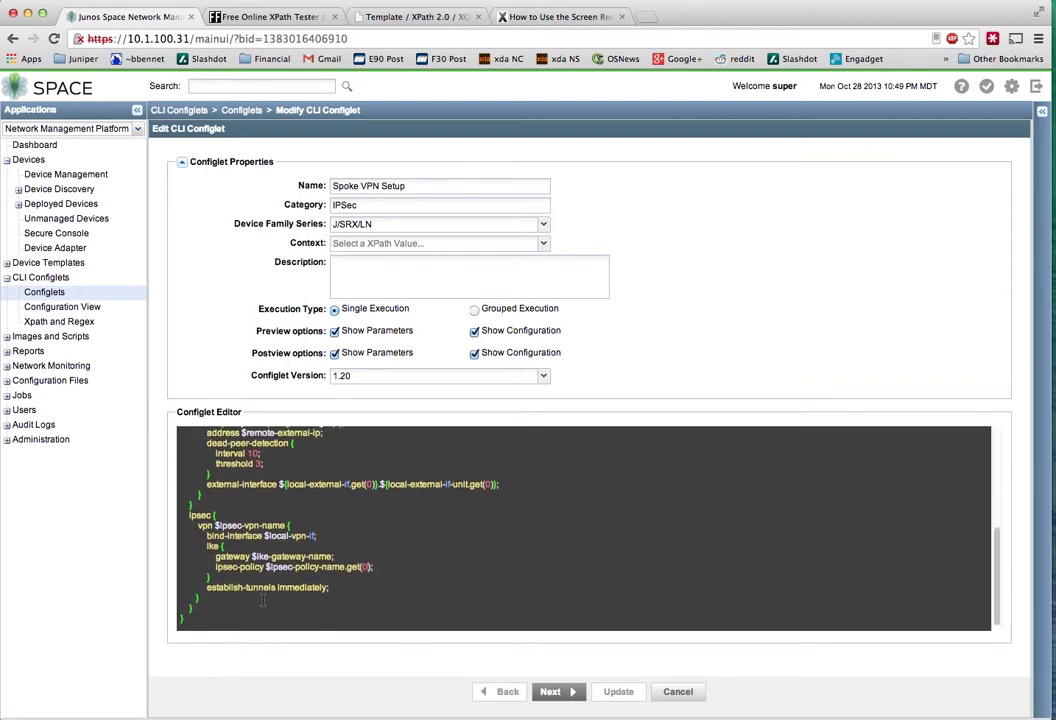
pyautogui.scroll(9, 262, 600)
pyautogui.scroll(-3, 270, 560)
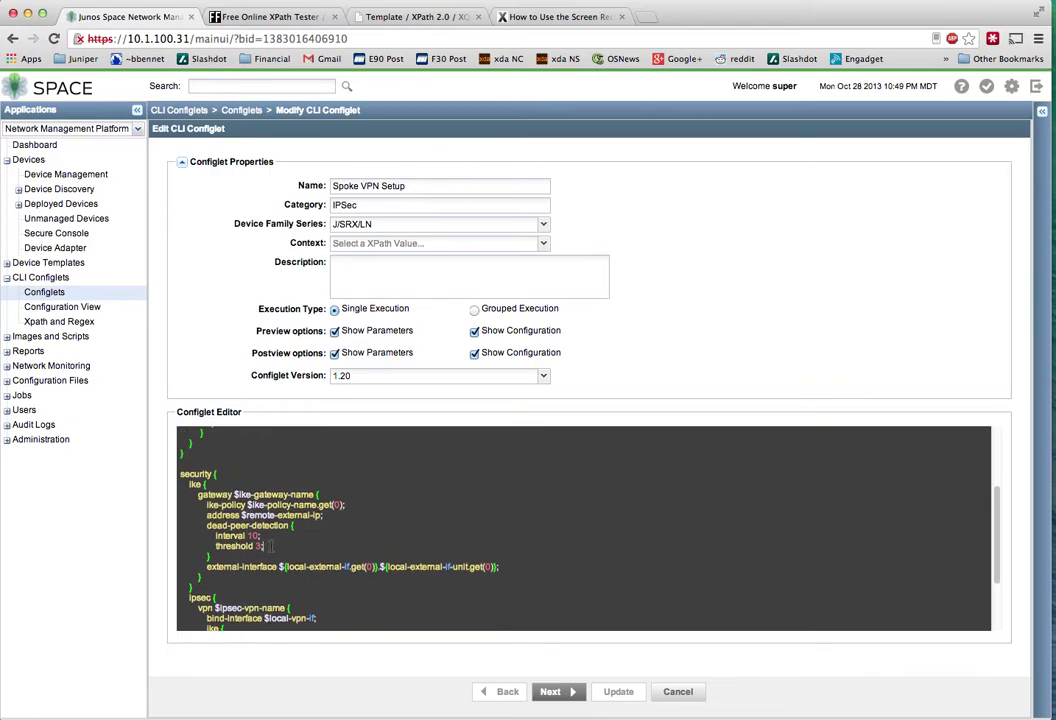
pyautogui.scroll(1, 290, 550)
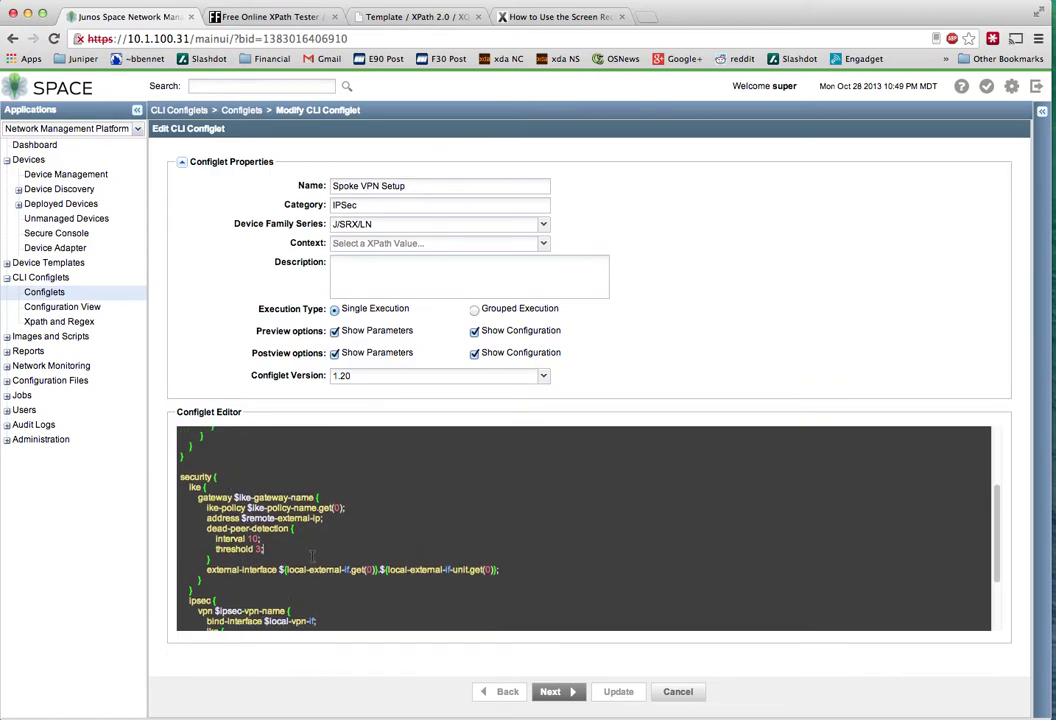
pyautogui.scroll(2, 312, 556)
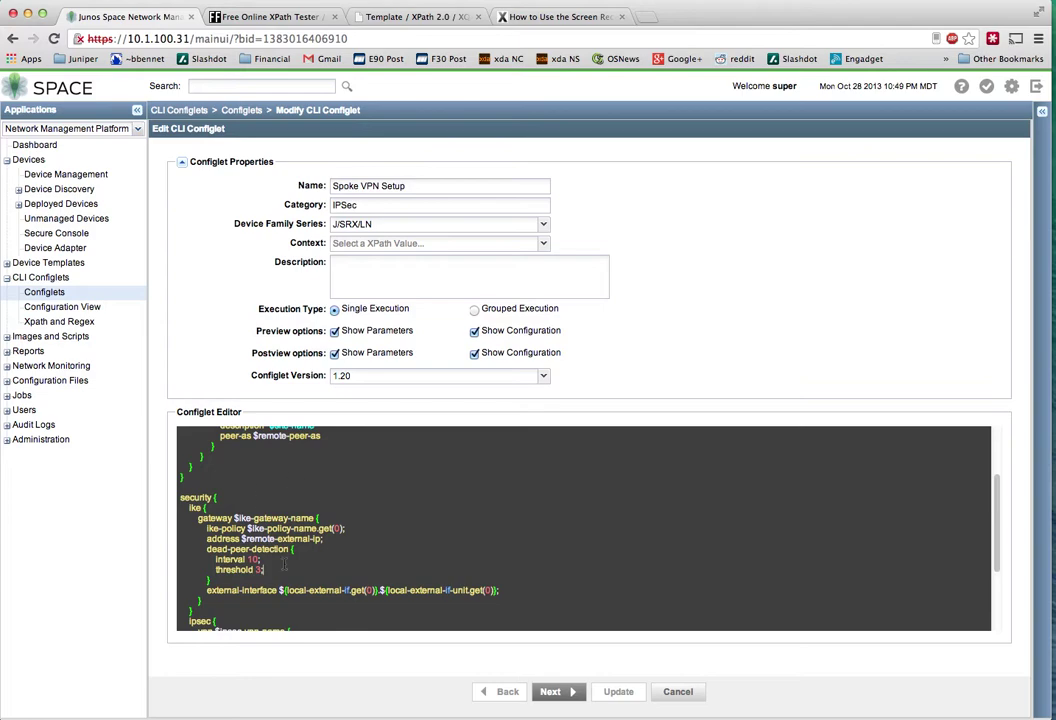
pyautogui.doubleClick(252, 559)
pyautogui.write('$')
pyautogui.write('inter')
pyautogui.write('val')
pyautogui.press('BackSpace')
pyautogui.press('BackSpace')
pyautogui.press('BackSpace')
pyautogui.press('BackSpace')
pyautogui.press('BackSpace')
pyautogui.press('BackSpace')
pyautogui.press('BackSpace')
pyautogui.press('BackSpace')
pyautogui.press('BackSpace')
pyautogui.write('10')
pyautogui.click(372, 226)
pyautogui.click(377, 300)
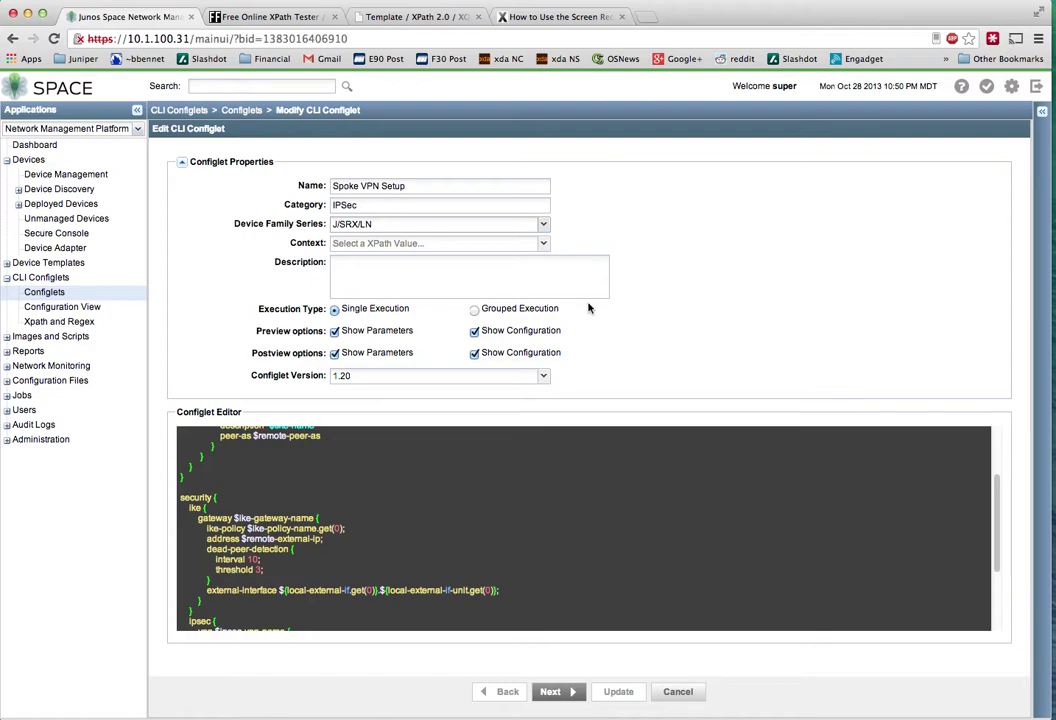
pyautogui.scroll(3, 361, 476)
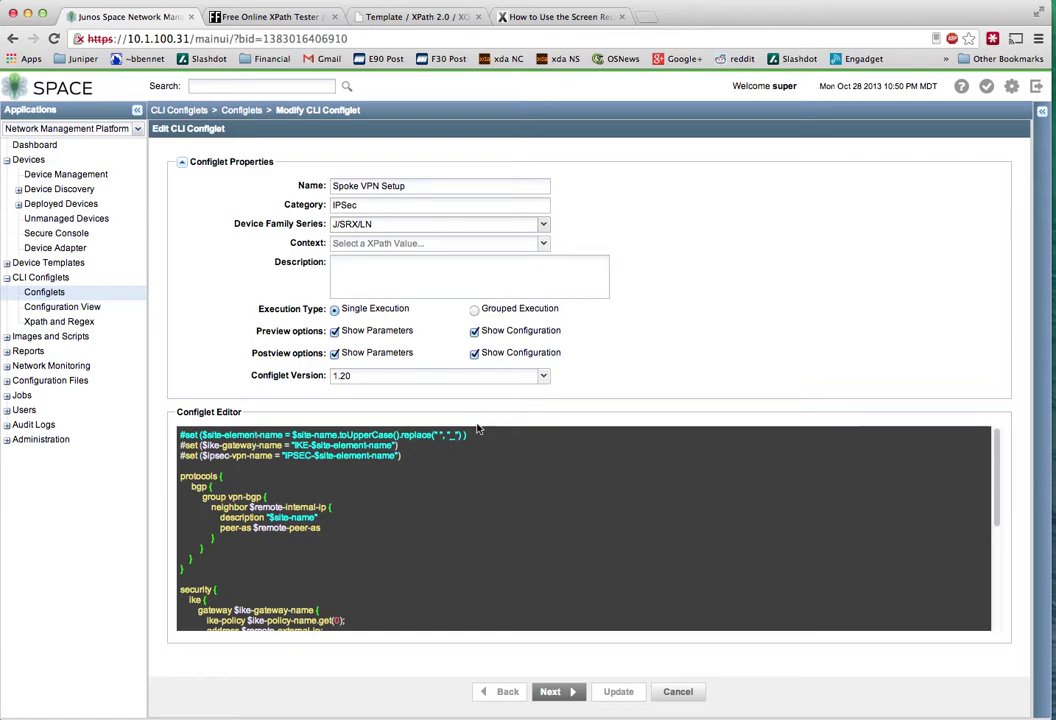
pyautogui.doubleClick(326, 435)
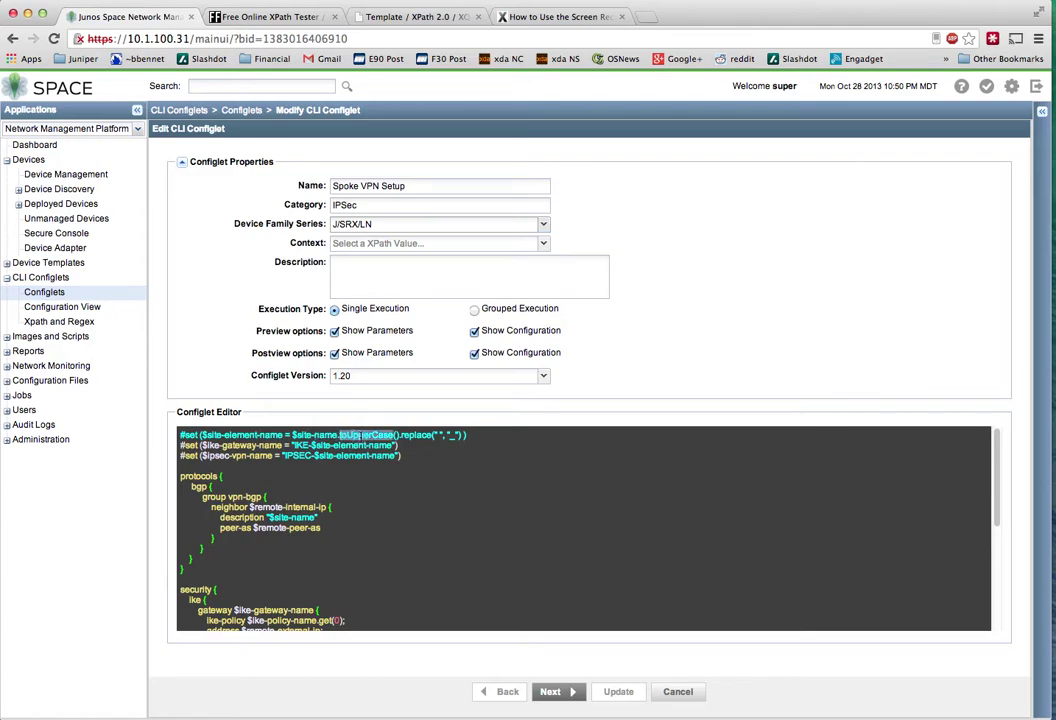
pyautogui.doubleClick(366, 435)
pyautogui.doubleClick(452, 435)
pyautogui.doubleClick(240, 435)
pyautogui.click(291, 445)
pyautogui.scroll(-3, 341, 476)
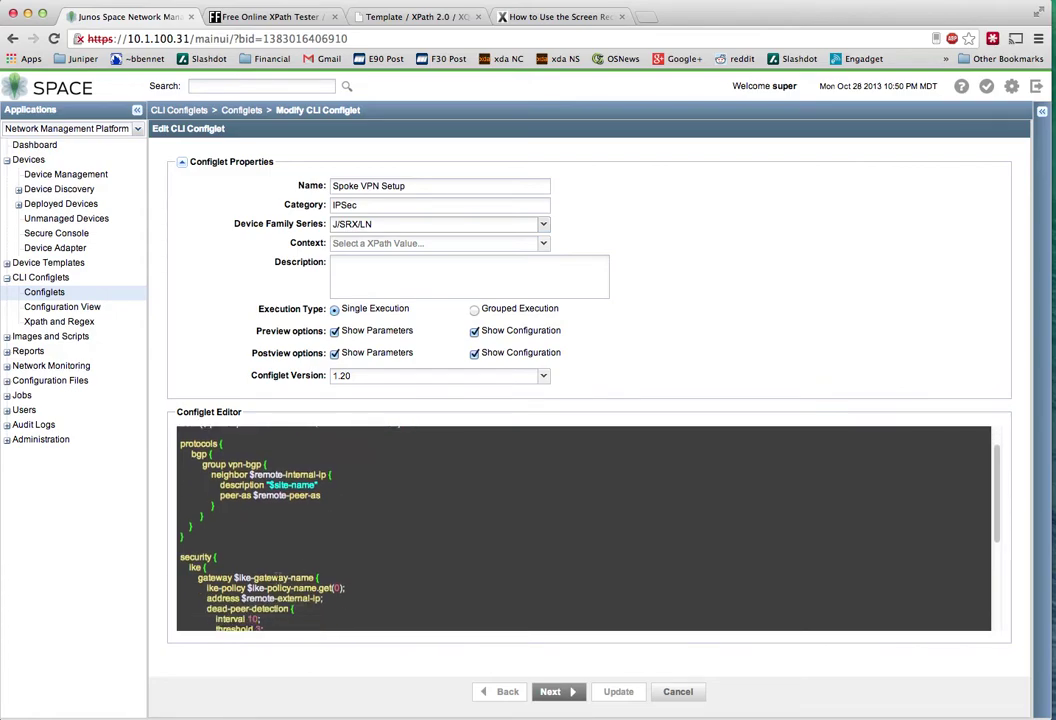
pyautogui.scroll(3, 311, 499)
pyautogui.doubleClick(238, 437)
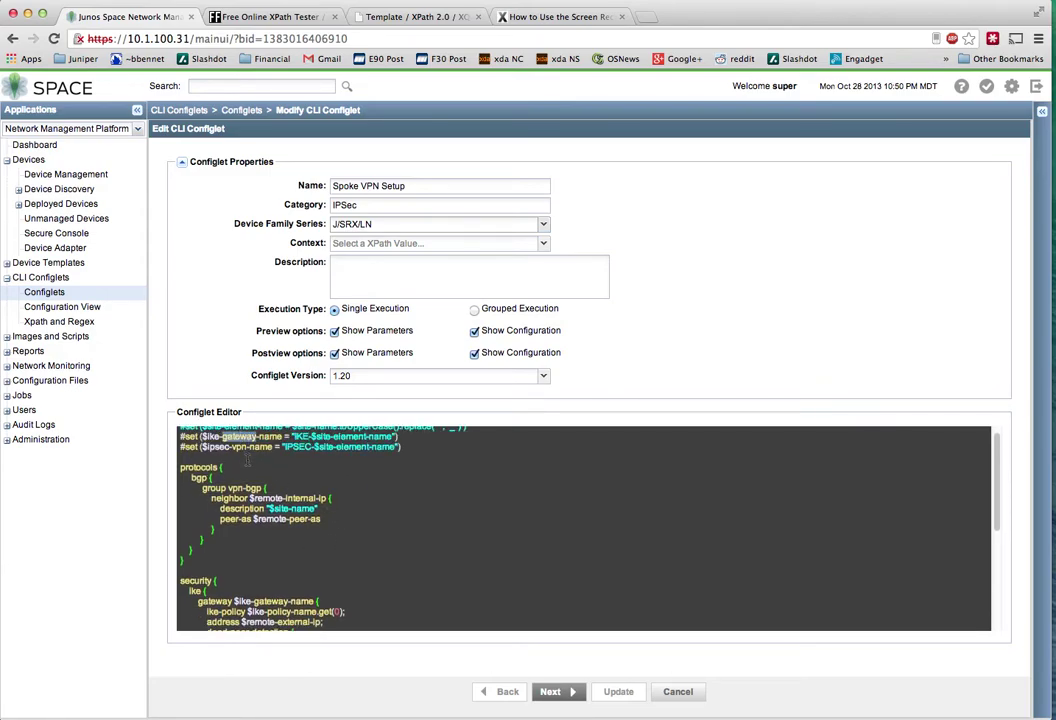
pyautogui.scroll(-3, 583, 528)
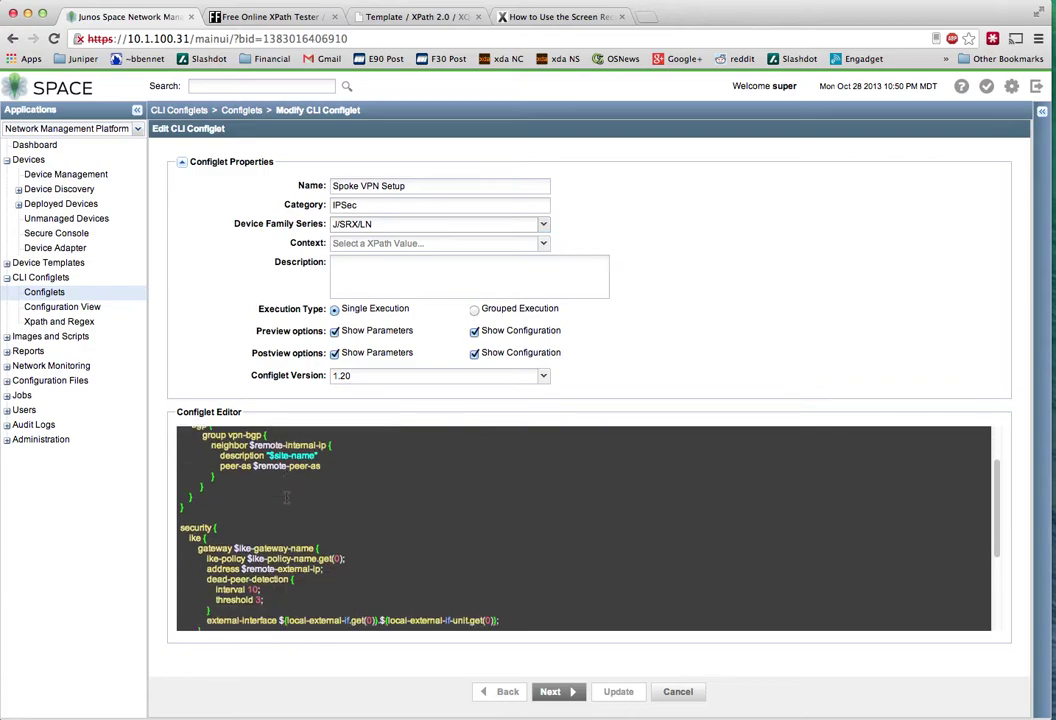
pyautogui.doubleClick(271, 548)
pyautogui.scroll(-4, 368, 552)
pyautogui.scroll(-1, 370, 552)
pyautogui.click(396, 555)
pyautogui.scroll(-1, 380, 545)
pyautogui.scroll(8, 373, 545)
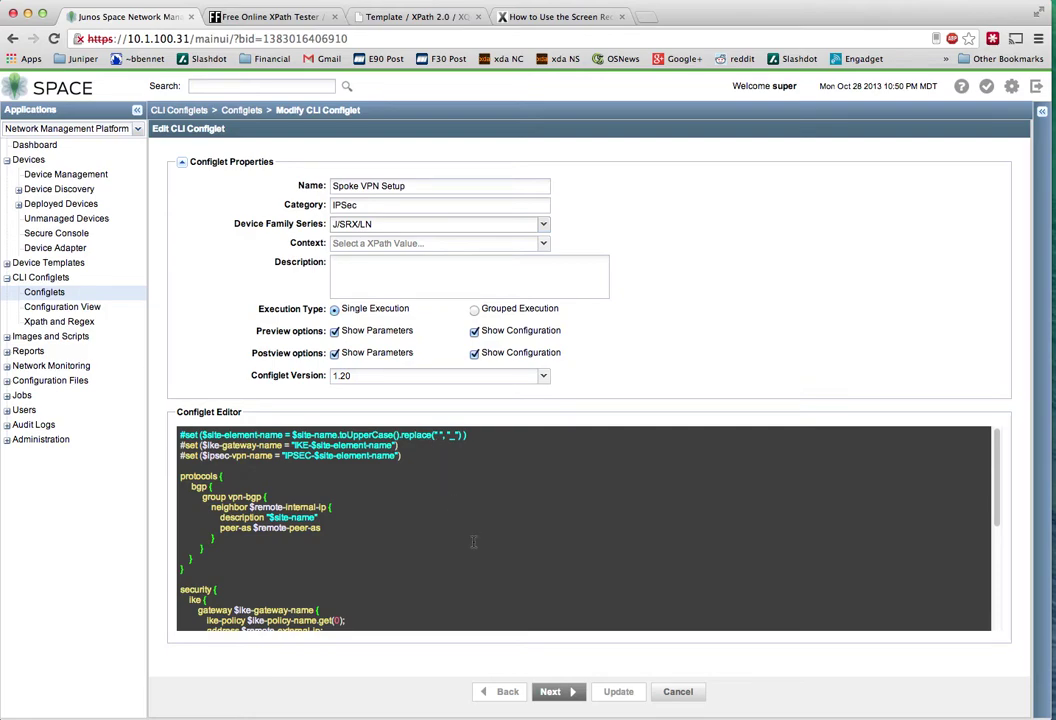
pyautogui.scroll(-4, 484, 541)
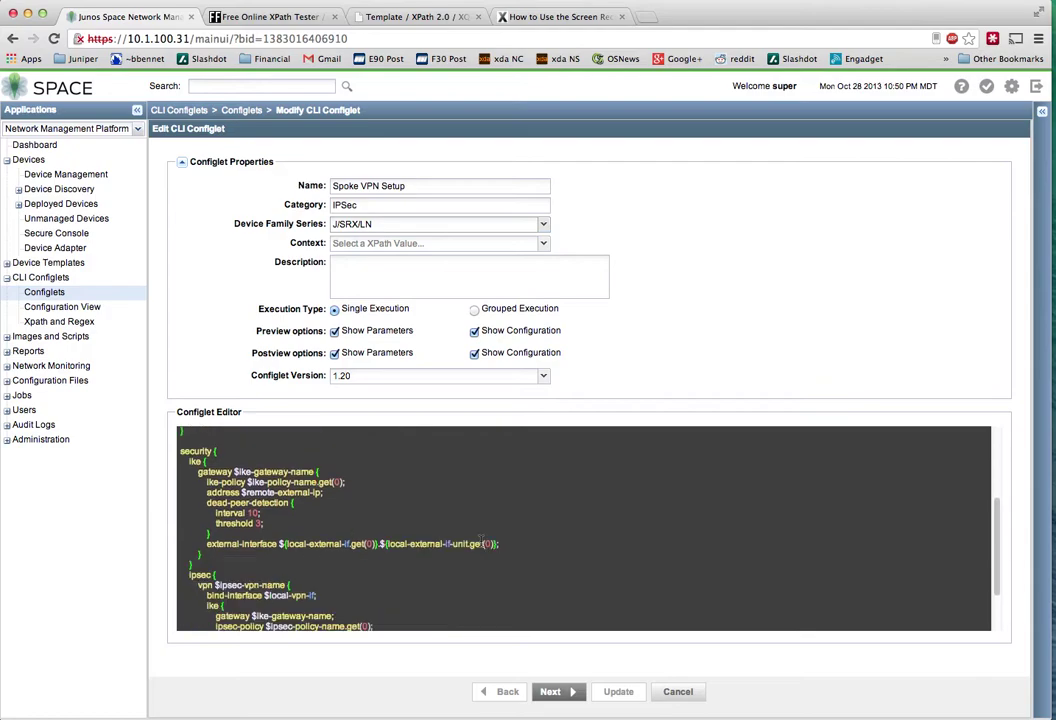
pyautogui.scroll(-2, 483, 540)
pyautogui.scroll(8, 387, 520)
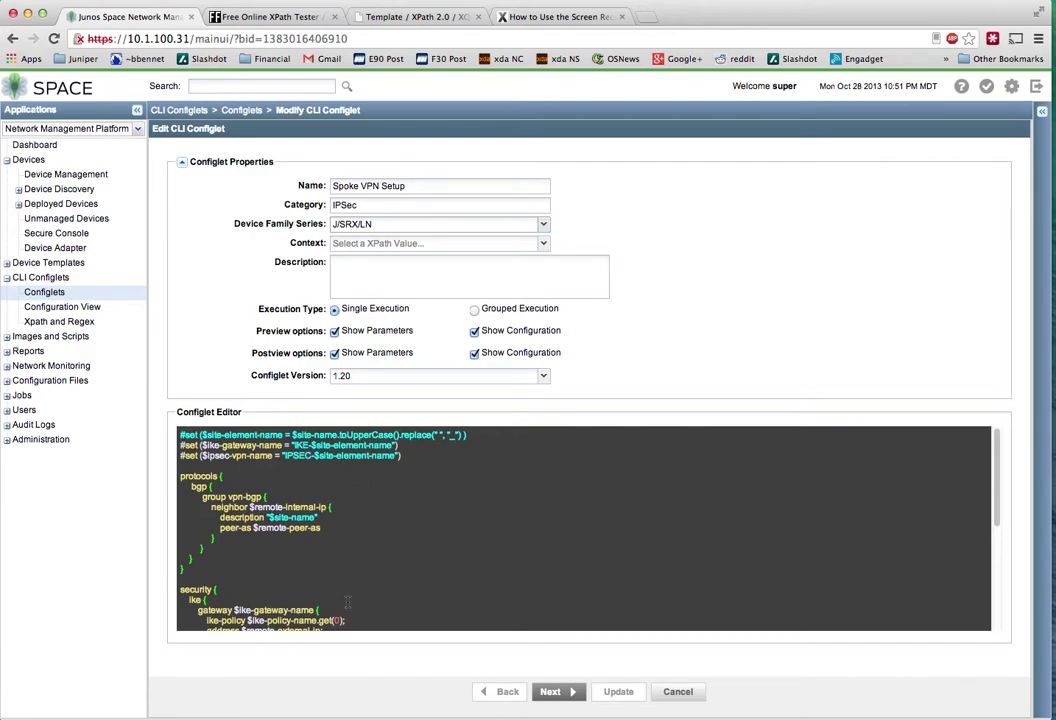
pyautogui.scroll(-3, 536, 537)
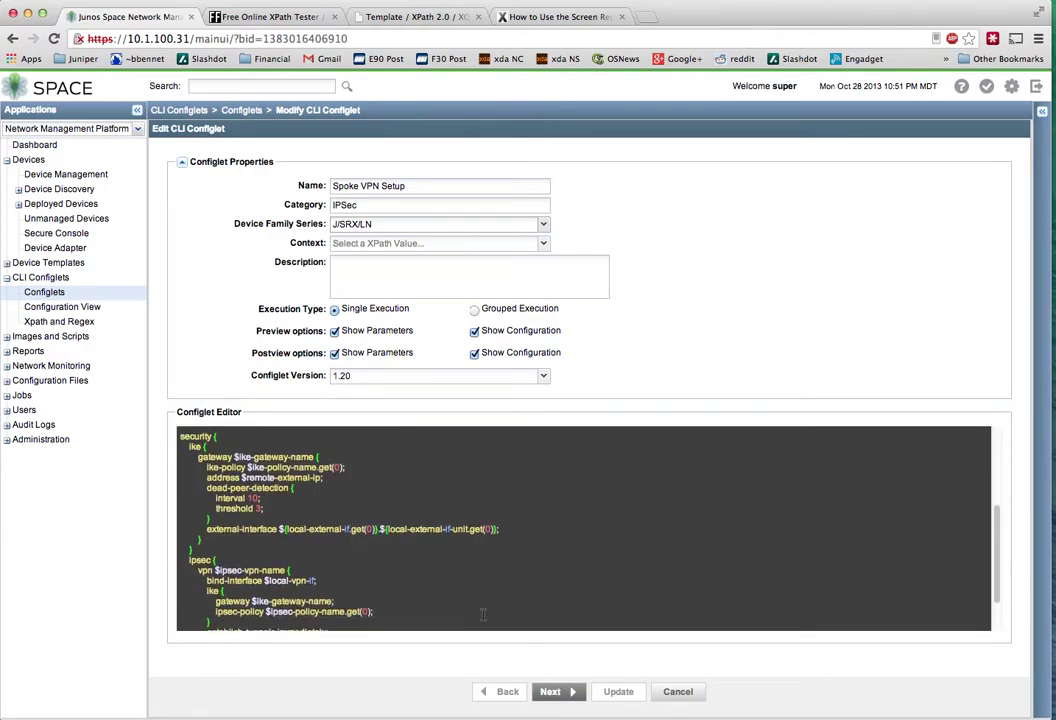
pyautogui.scroll(-2, 512, 620)
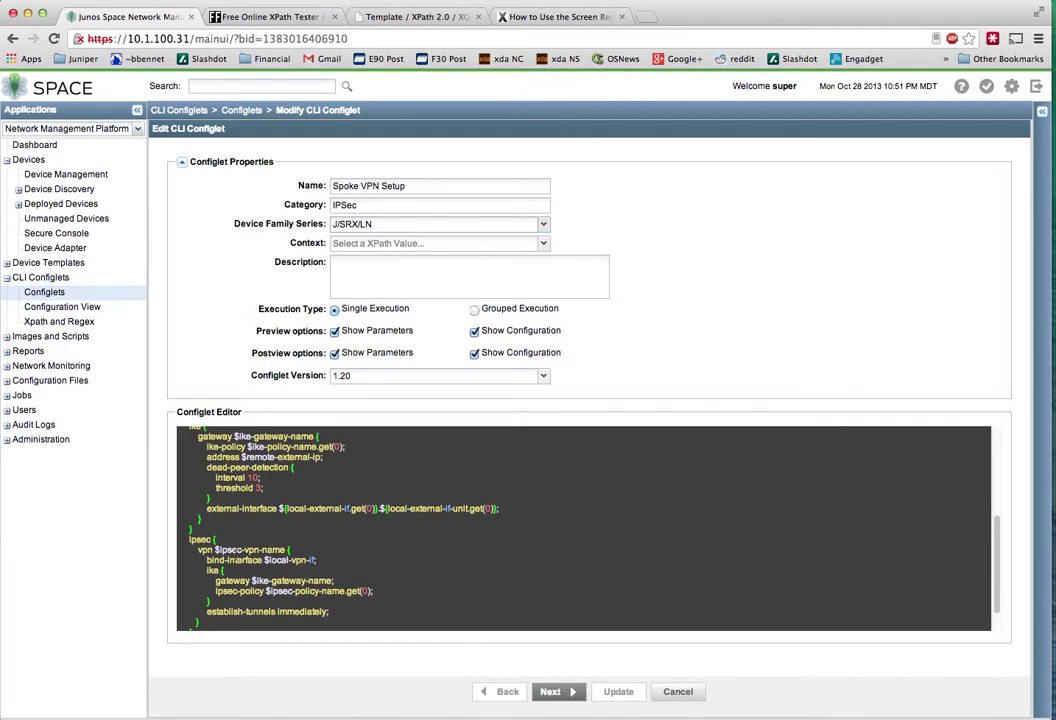
pyautogui.doubleClick(250, 549)
# Step: Advance to the parameter definitions table and review rows such as site-name and remote-external-ip
pyautogui.click(283, 549)
pyautogui.click(575, 691)
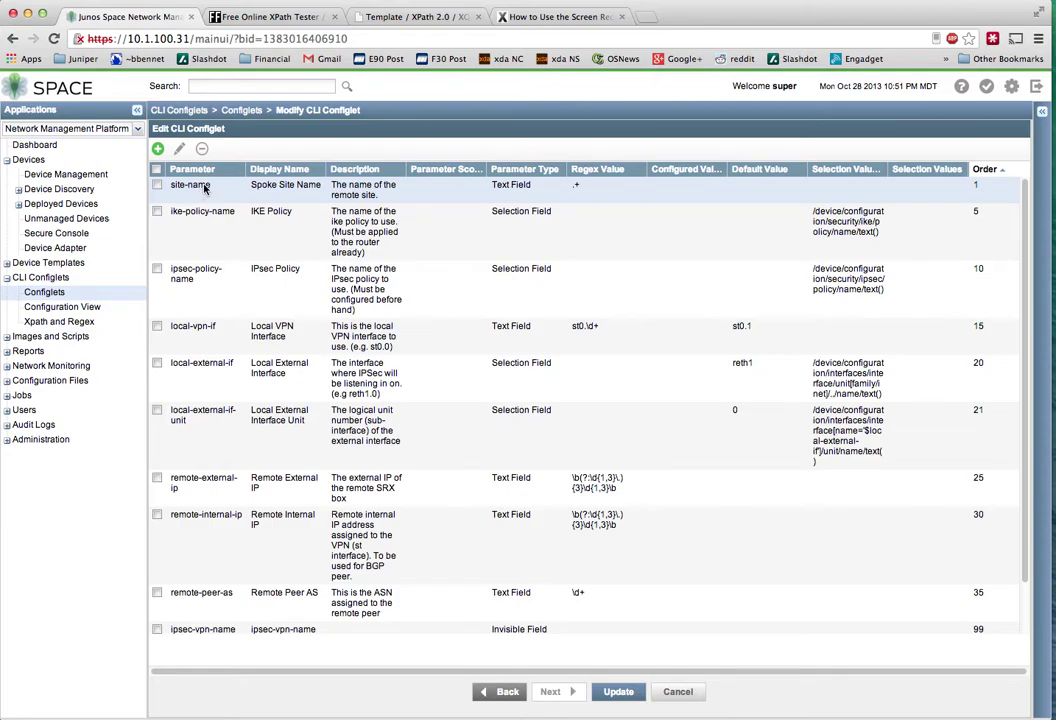
pyautogui.click(286, 184)
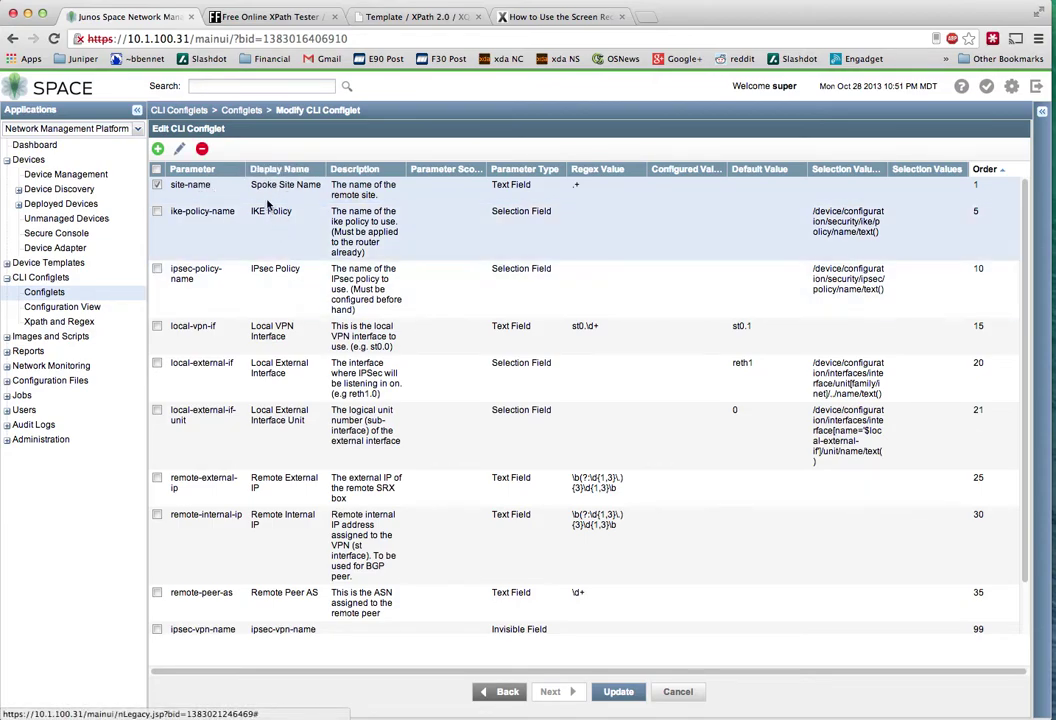
pyautogui.click(158, 187)
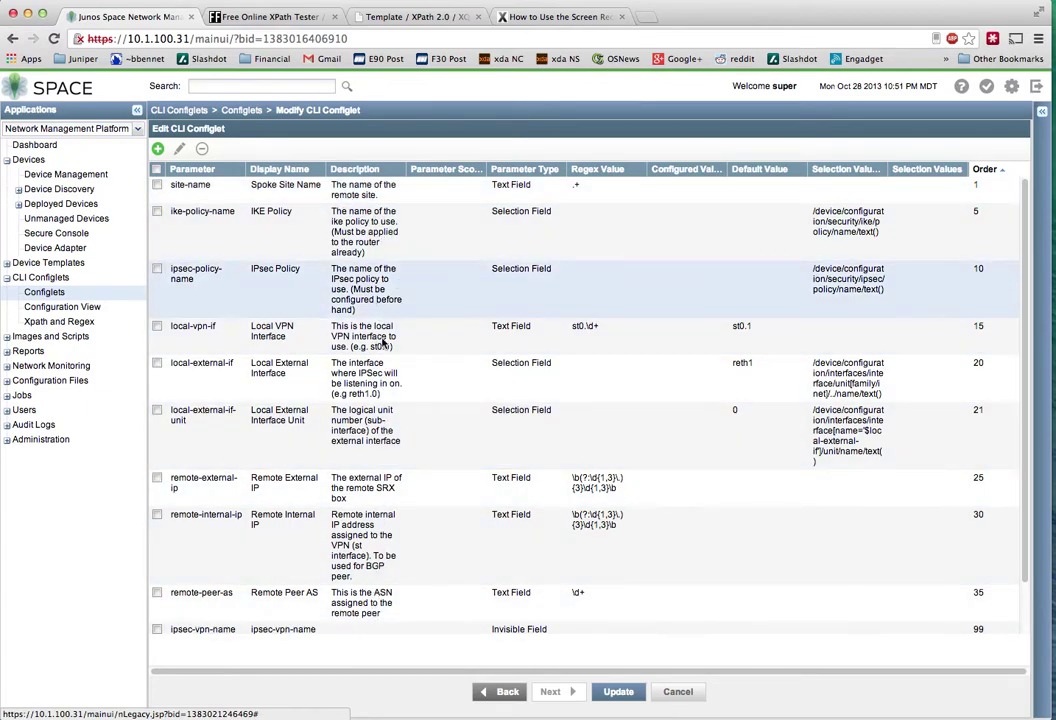
pyautogui.scroll(-2, 352, 490)
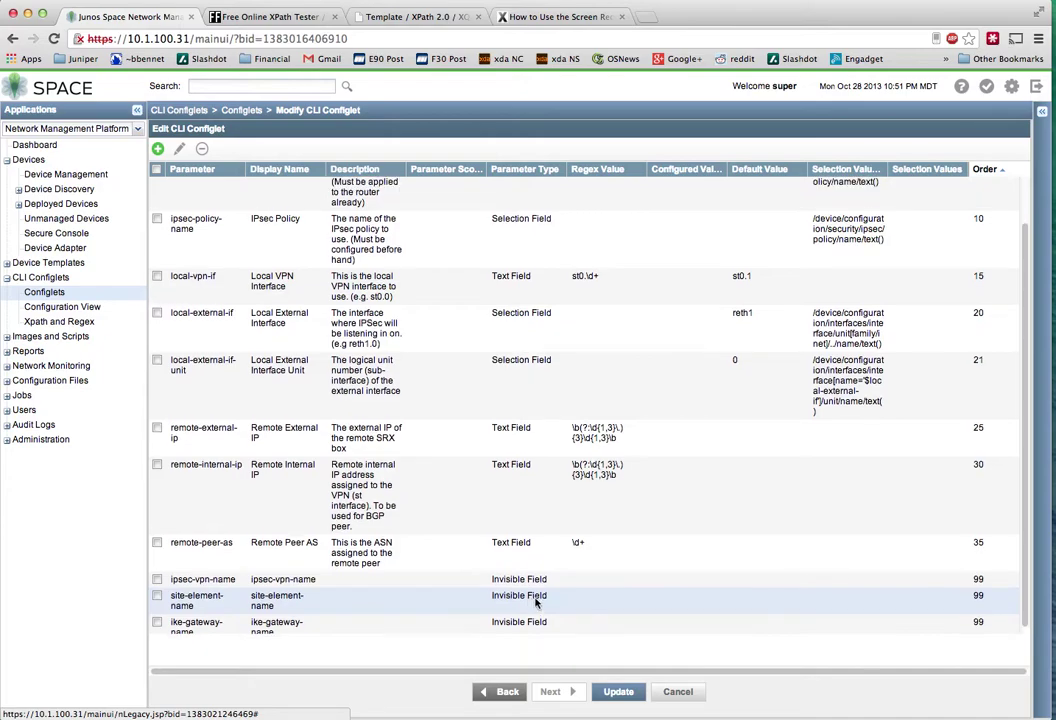
pyautogui.scroll(2, 525, 530)
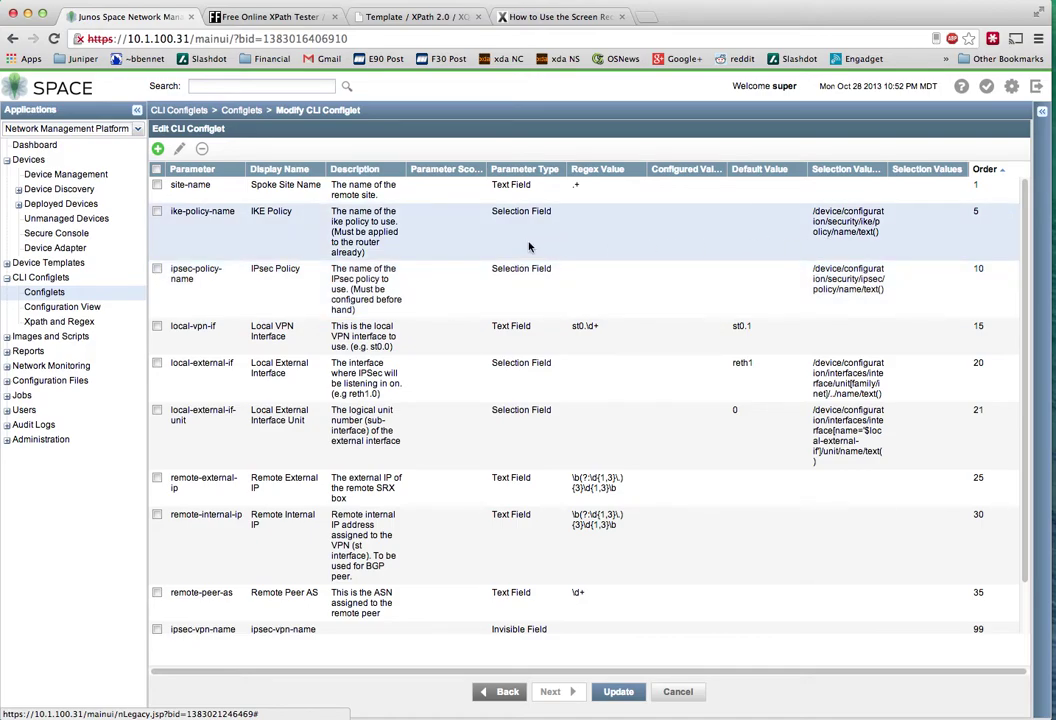
# Step: Open the ike-policy-name parameter and inspect its XPath /device/configuration/security/ike/policy/name/text()
pyautogui.click(346, 252)
pyautogui.click(181, 150)
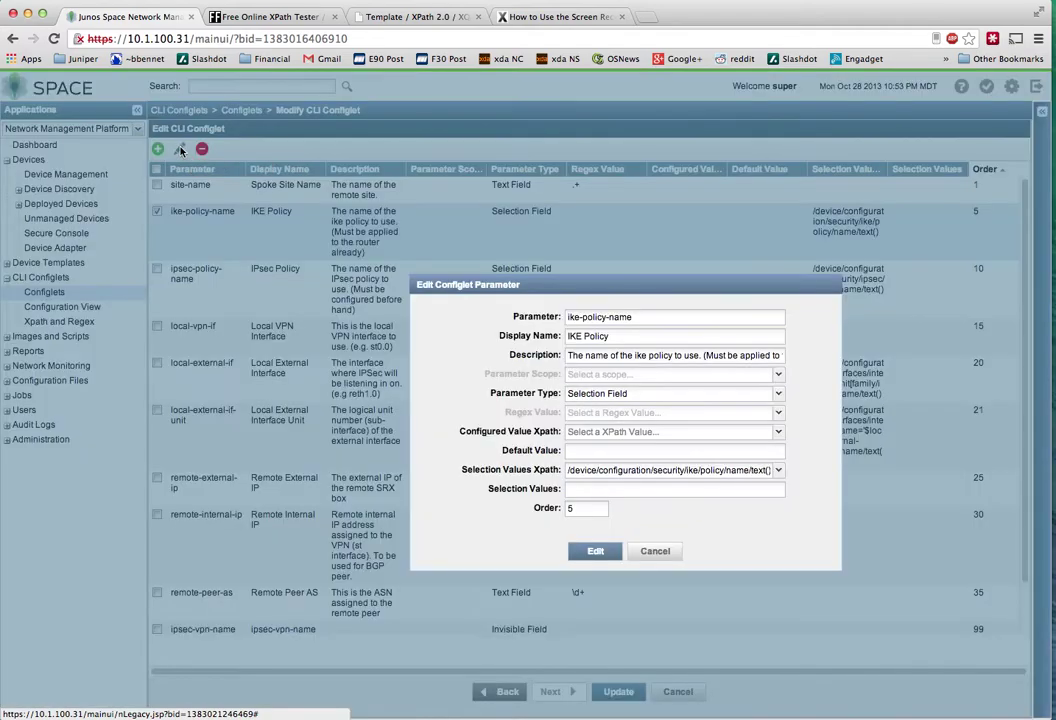
pyautogui.moveTo(584, 469); pyautogui.dragTo(762, 470)
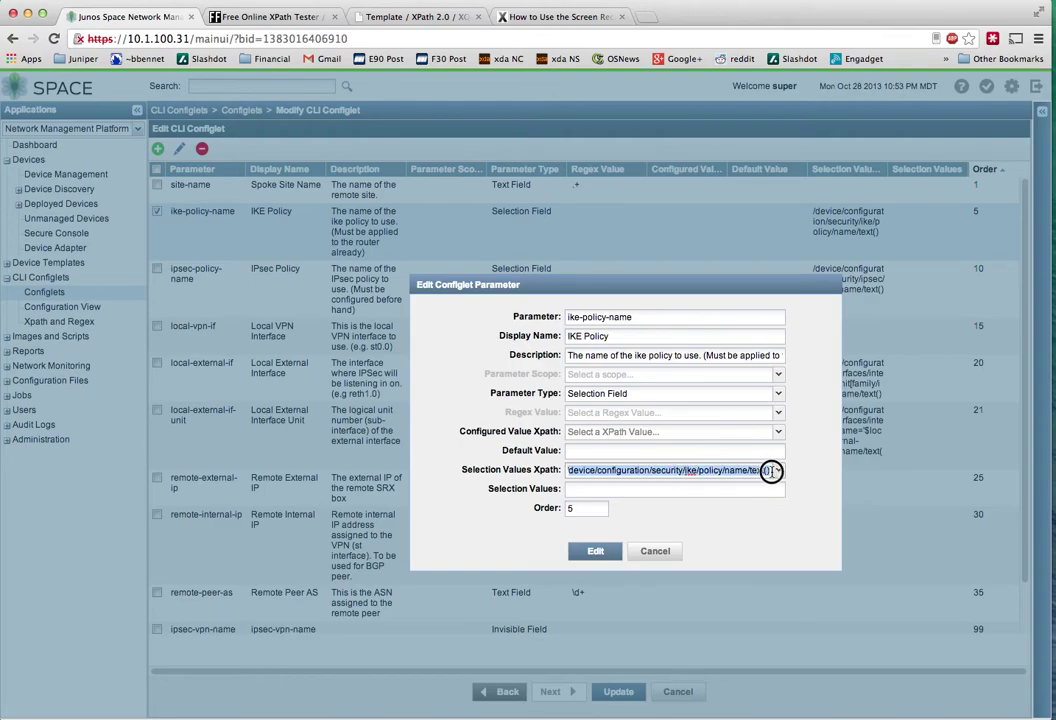
pyautogui.click(752, 472)
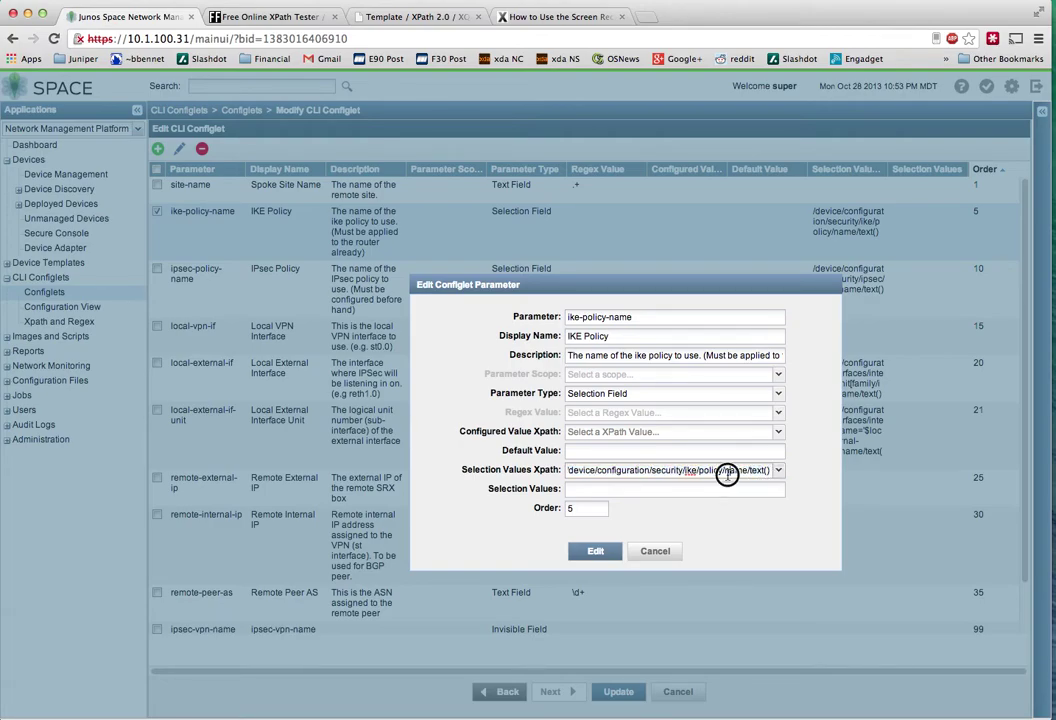
pyautogui.moveTo(568, 470); pyautogui.dragTo(584, 470)
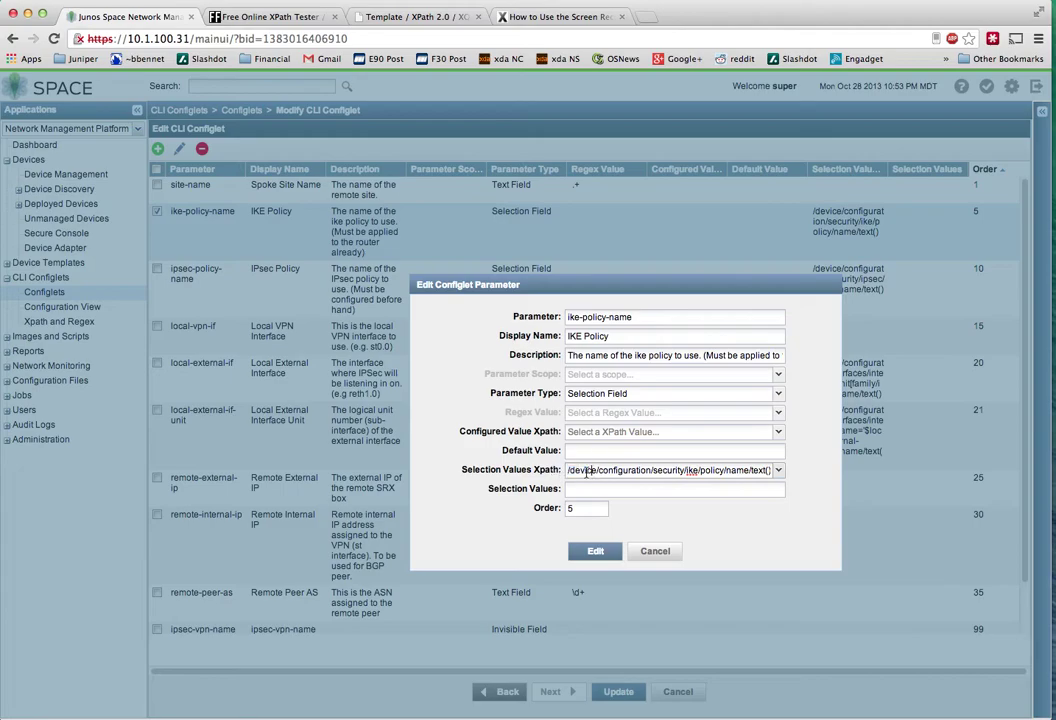
pyautogui.doubleClick(622, 470)
pyautogui.click(601, 470)
pyautogui.doubleClick(672, 470)
pyautogui.doubleClick(770, 470)
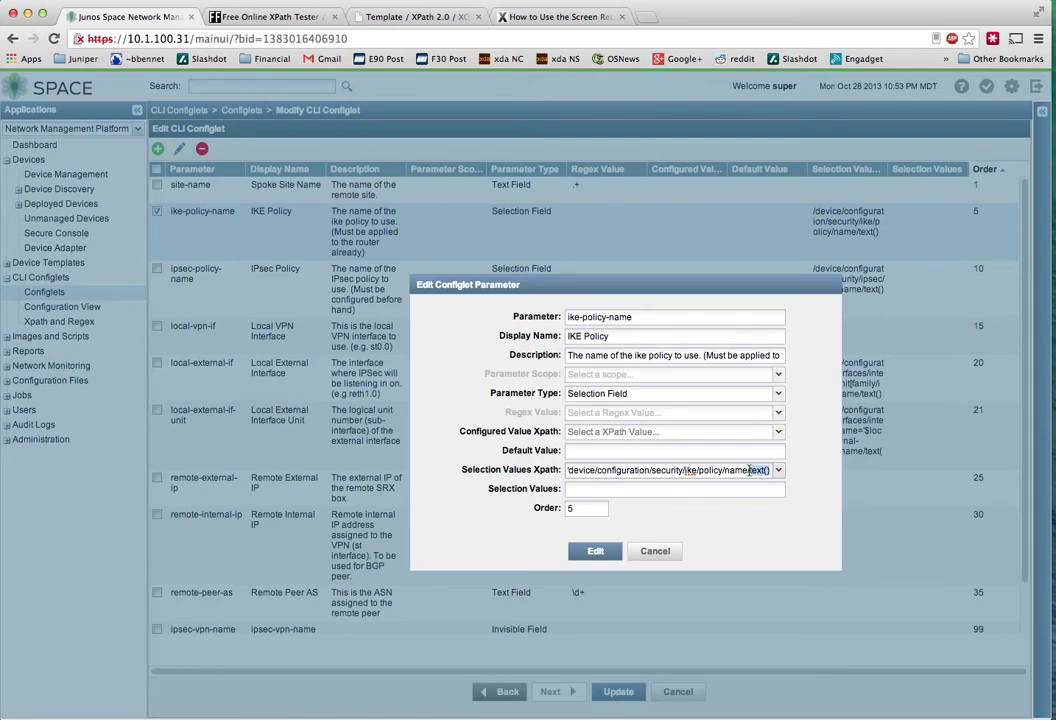
pyautogui.doubleClick(744, 469)
# Step: Close the IKE Policy parameter settings unchanged and look over the remaining parameters
pyautogui.click(654, 551)
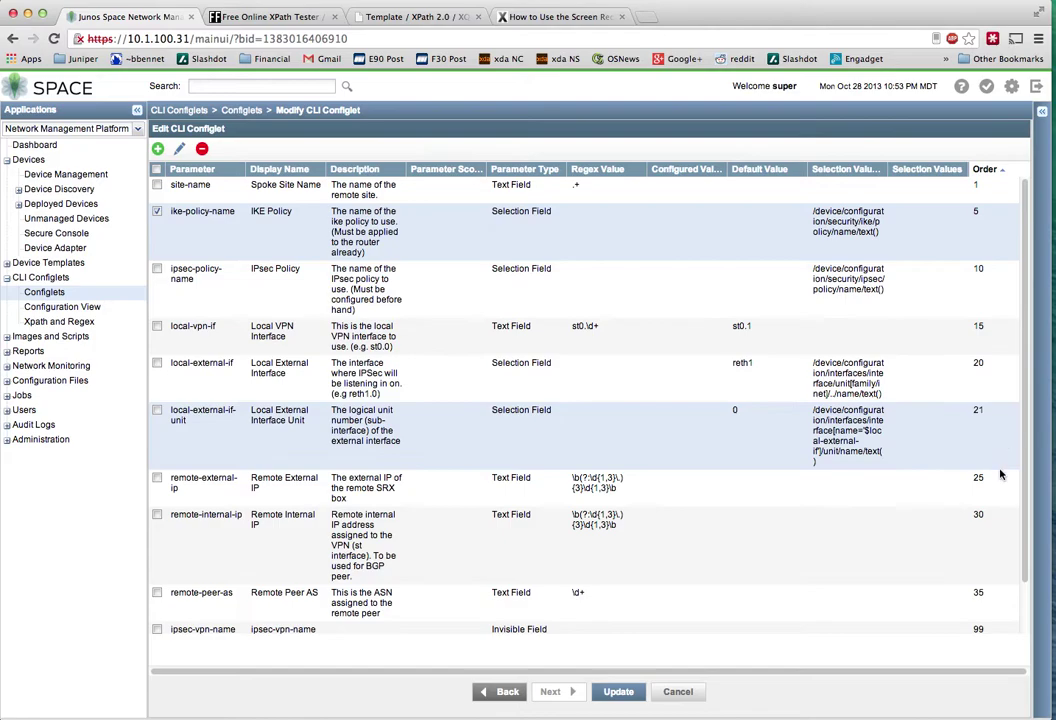
pyautogui.click(944, 430)
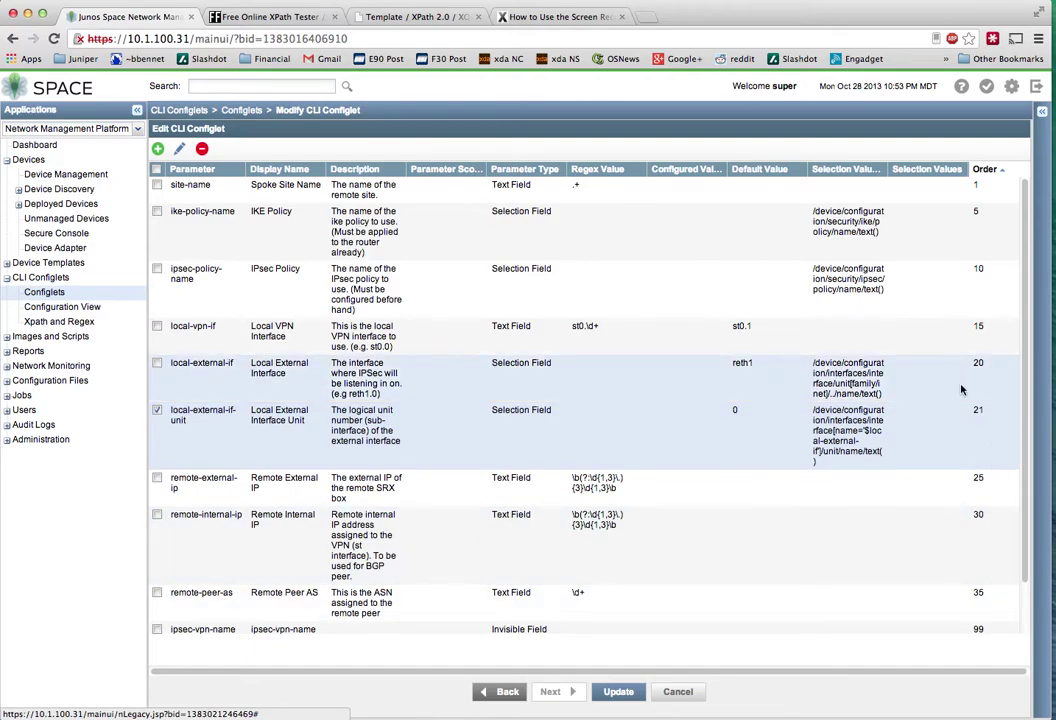
pyautogui.scroll(-1, 998, 441)
pyautogui.scroll(-2, 1000, 441)
pyautogui.scroll(3, 1000, 445)
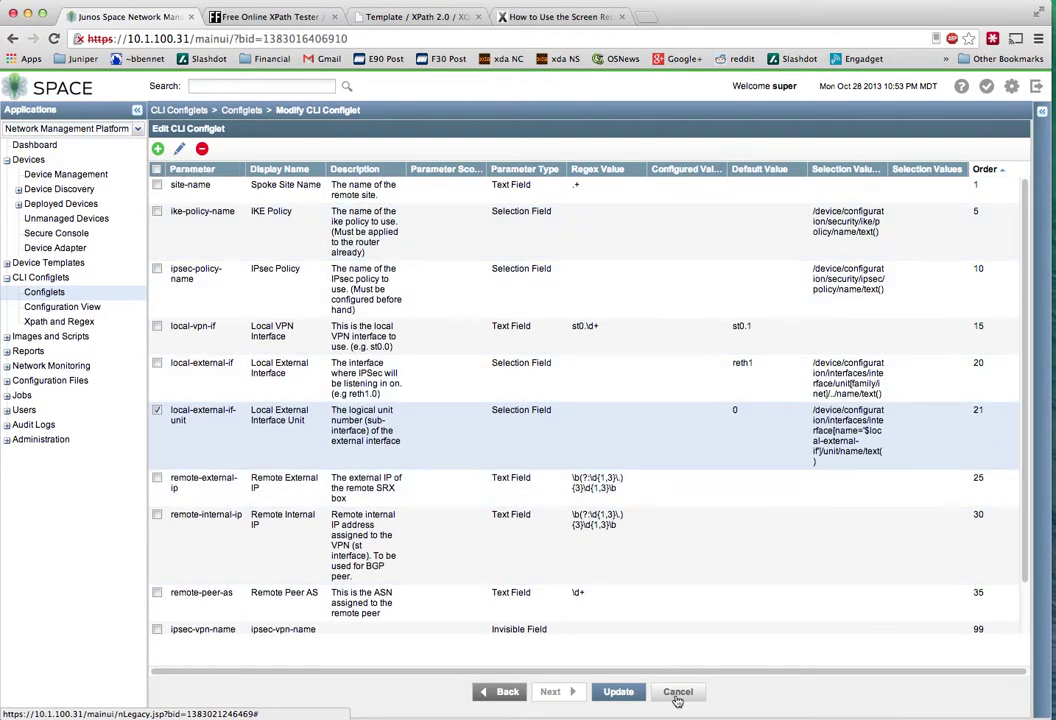
# Step: Try Update, dismiss the 'Configlet is not changed' error, and cancel out of the editor
pyautogui.click(624, 692)
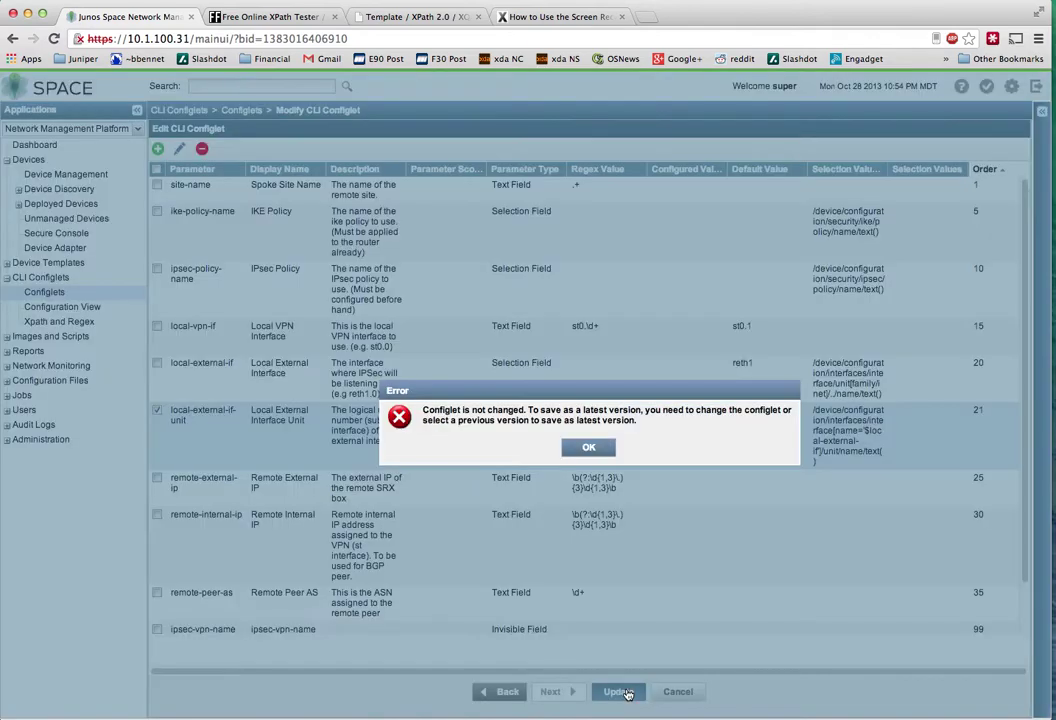
pyautogui.click(588, 447)
pyautogui.click(678, 691)
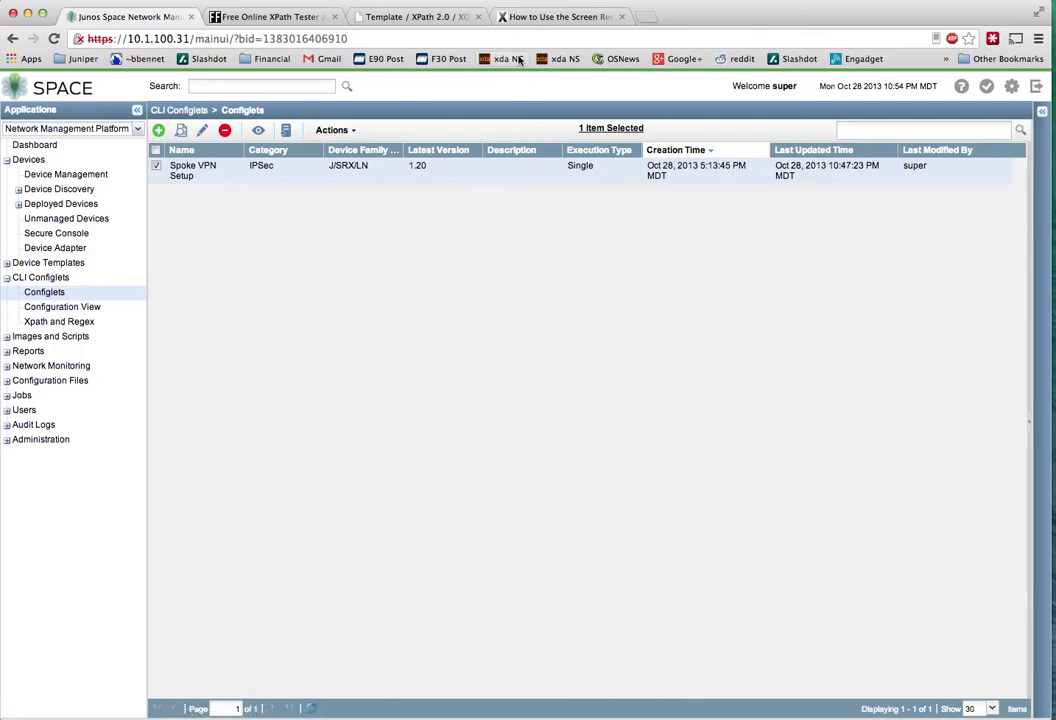
pyautogui.rightClick(324, 168)
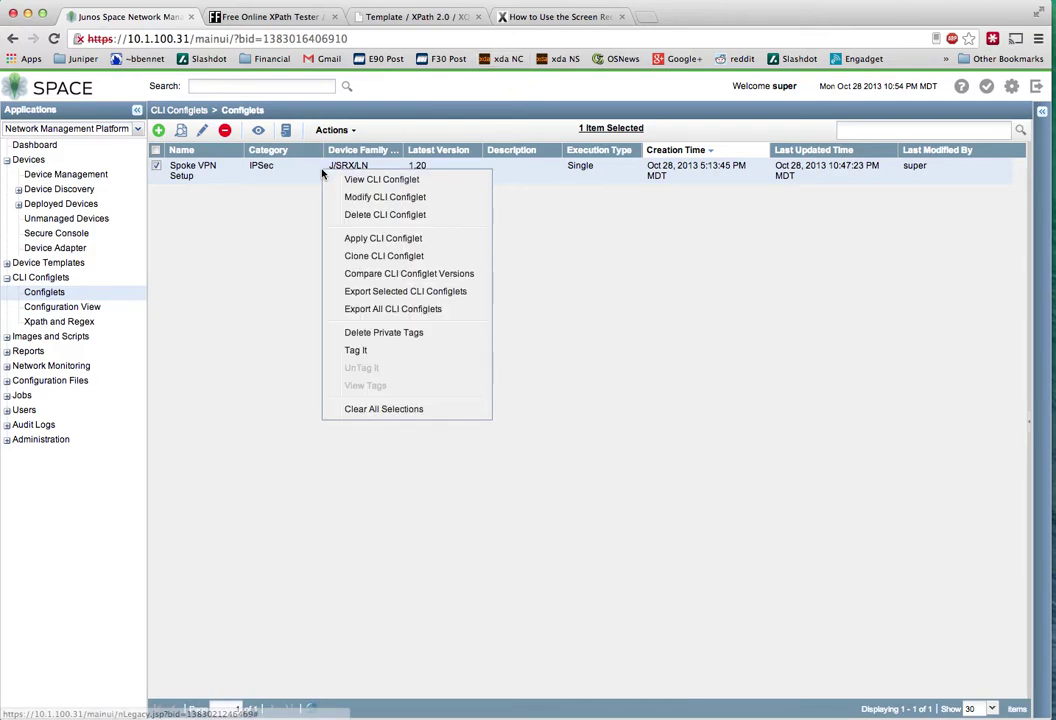
pyautogui.click(381, 242)
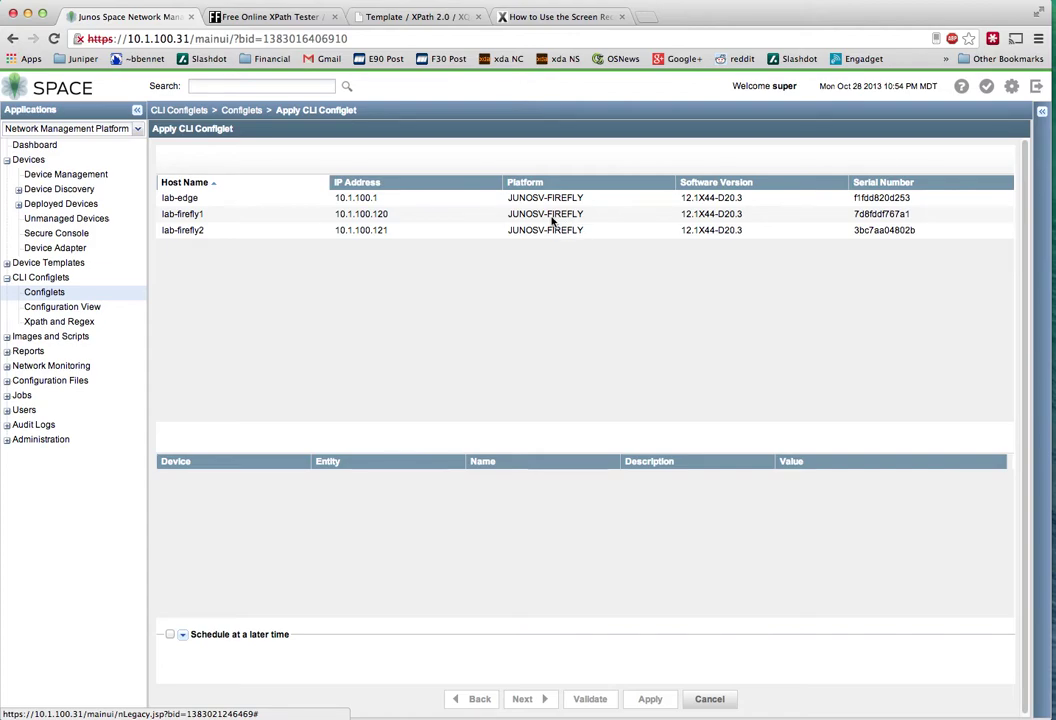
pyautogui.click(396, 216)
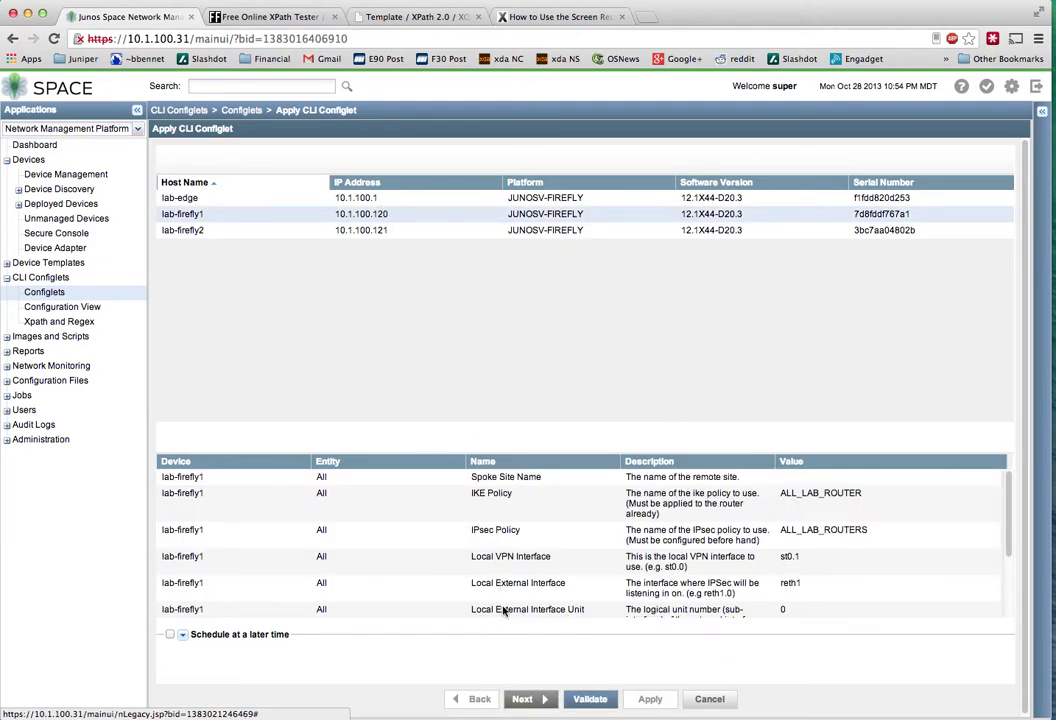
# Step: Abandon the current apply and launch Apply CLI Configlet for lab-firefly1 from Device Management
pyautogui.click(725, 707)
pyautogui.click(70, 172)
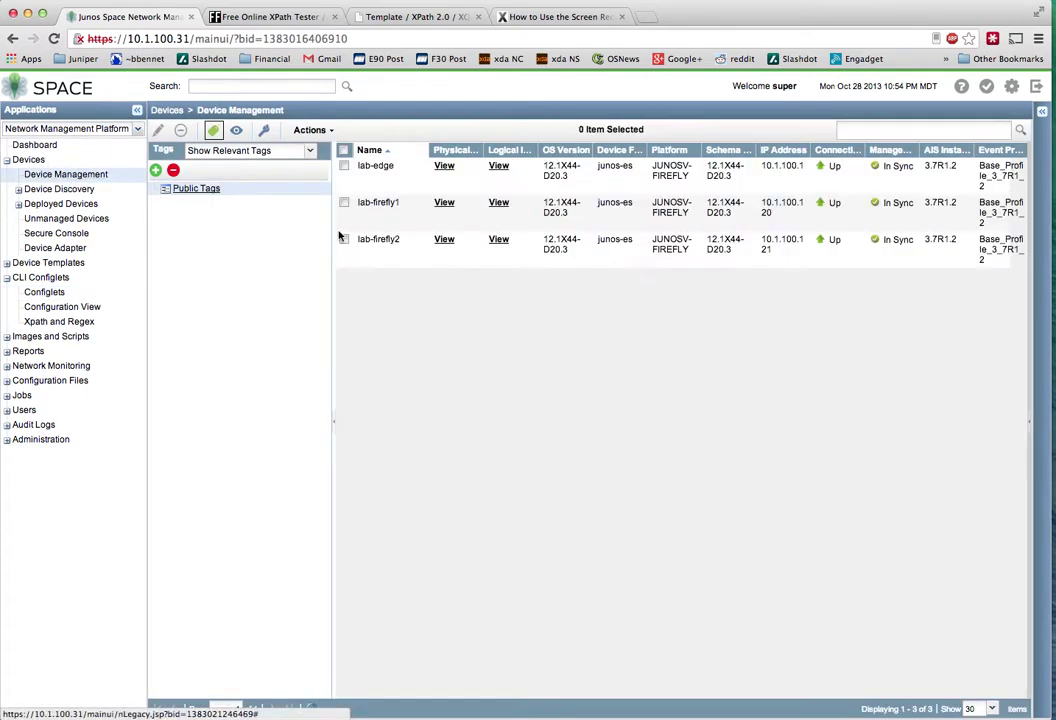
pyautogui.click(392, 204)
pyautogui.rightClick(396, 205)
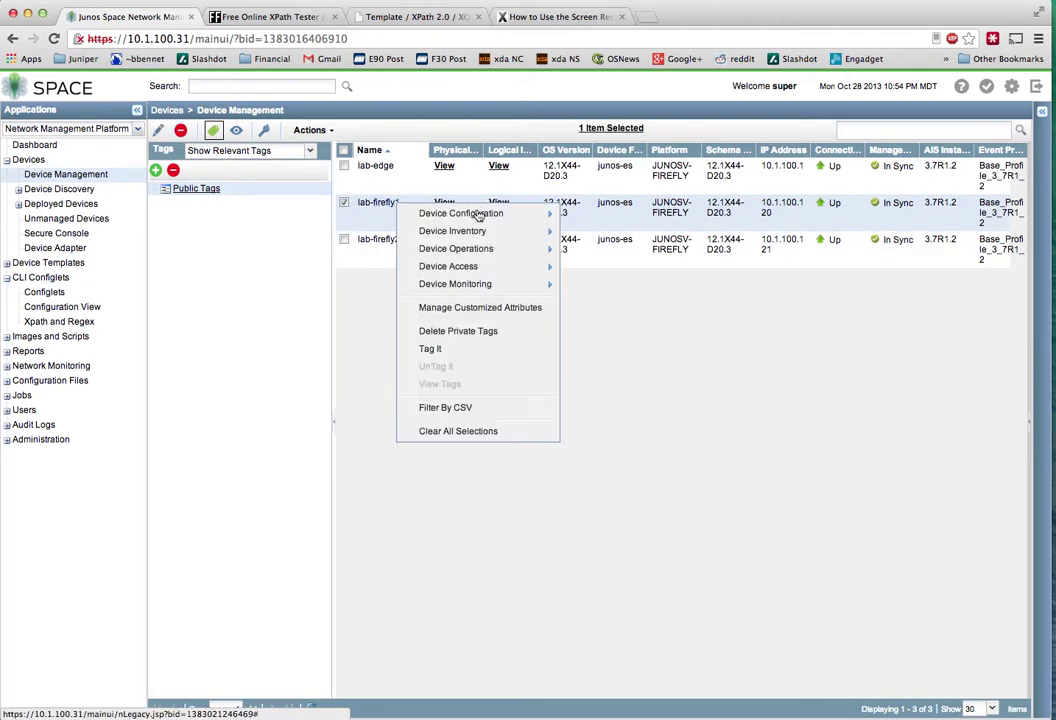
pyautogui.moveTo(478, 257)
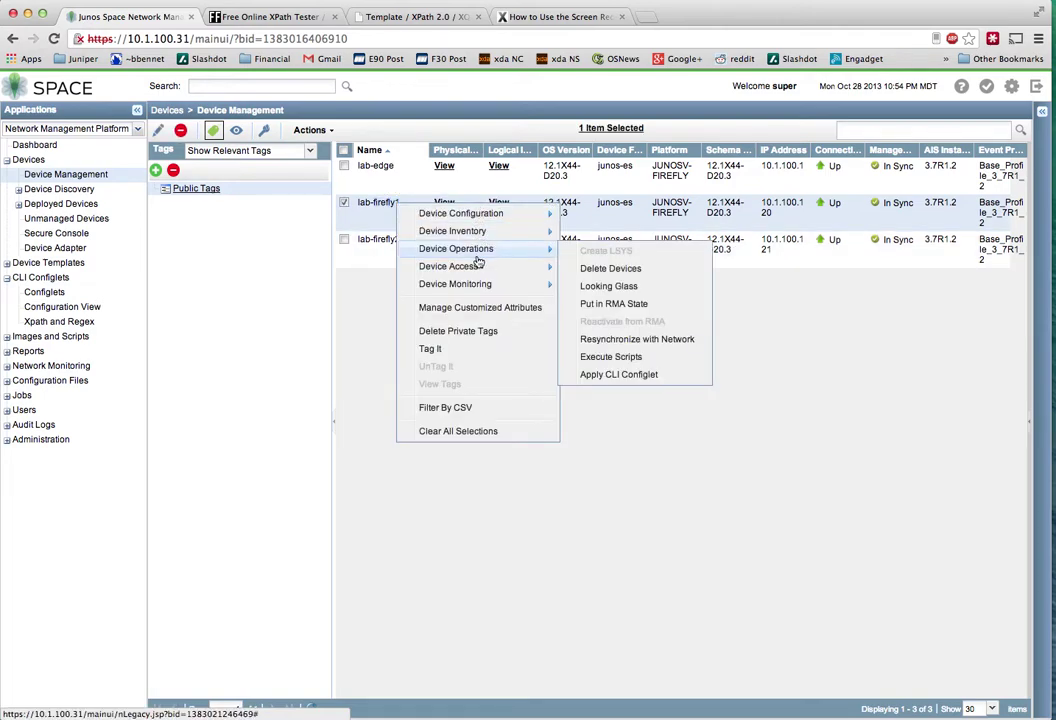
pyautogui.click(620, 375)
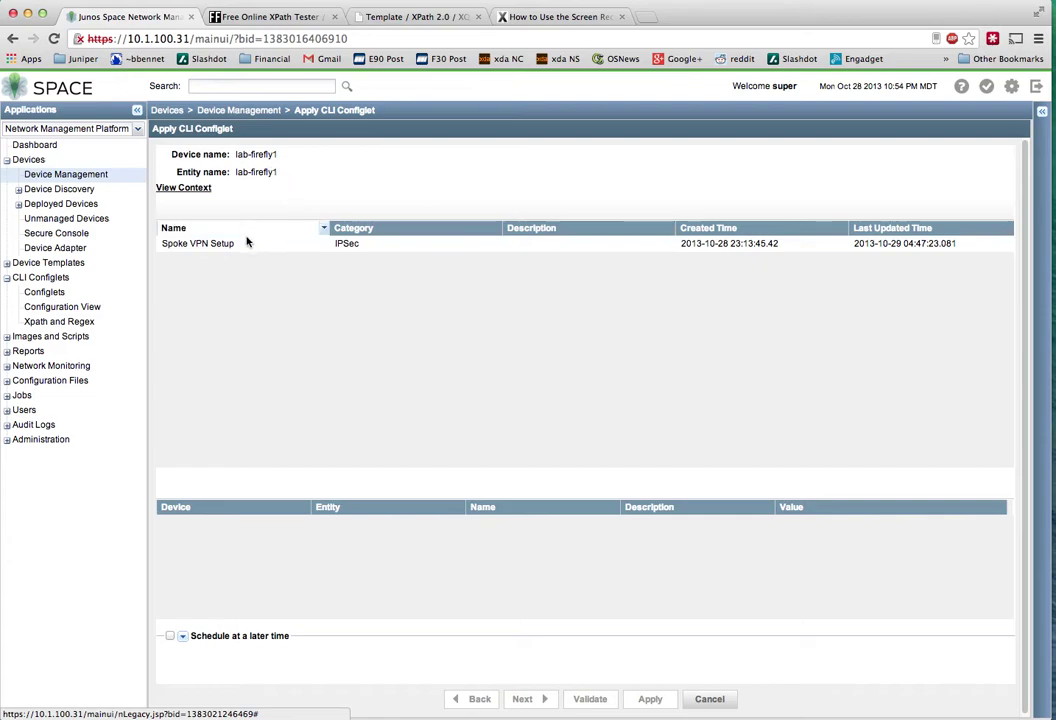
# Step: Choose the Spoke VPN Setup configlet and set Spoke Site Name to San Diego
pyautogui.click(245, 244)
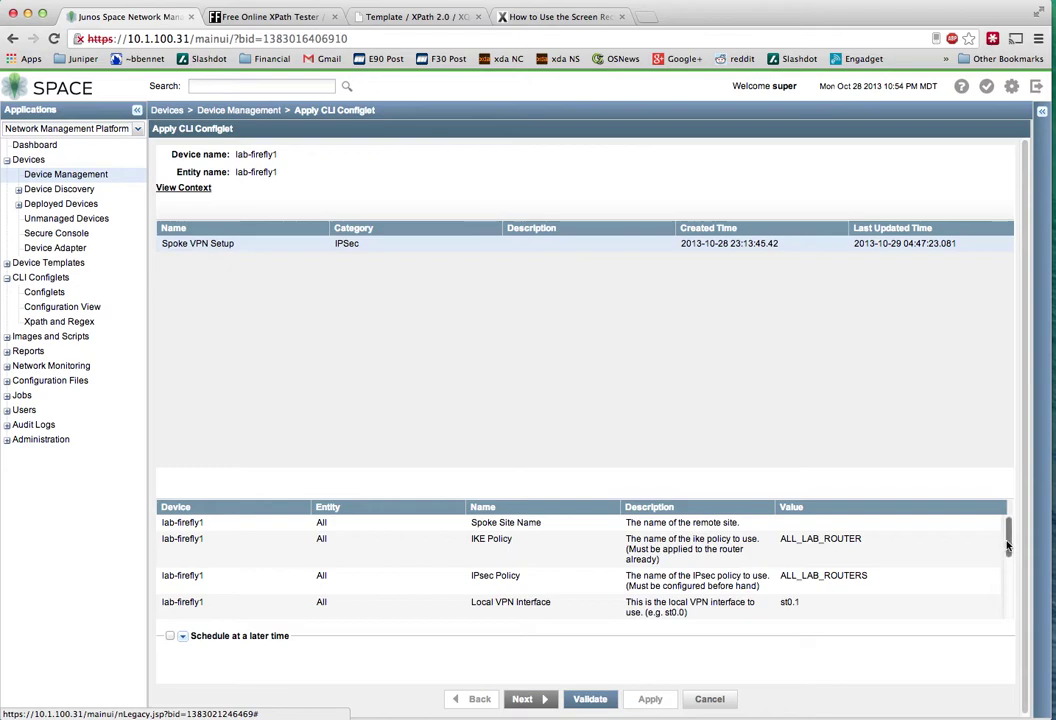
pyautogui.click(831, 523)
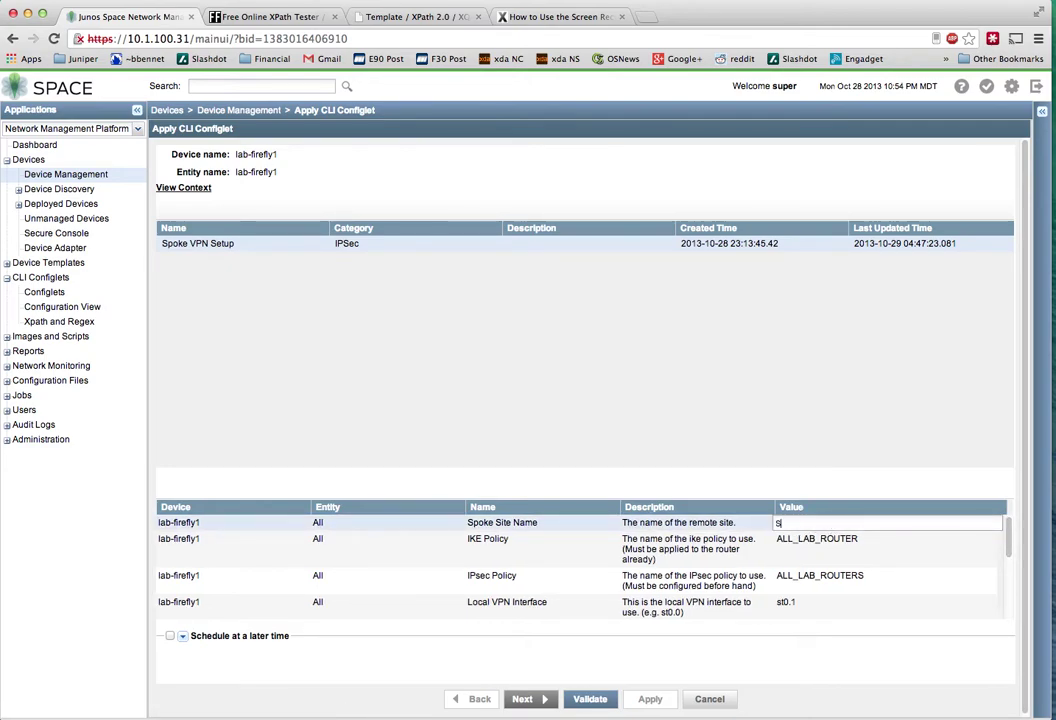
pyautogui.write('San Diego')
pyautogui.click(831, 546)
# Step: Set IKE Policy to ALL_LAB_ROUTER and IPsec Policy to ALL_LAB_ROUTERS
pyautogui.click(870, 548)
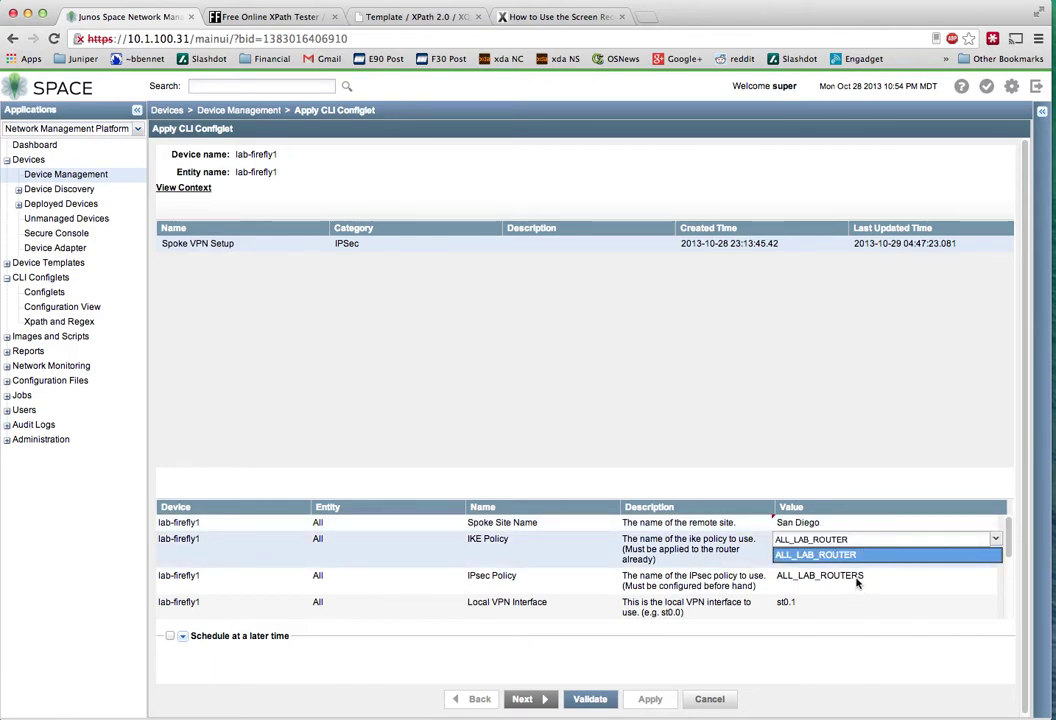
pyautogui.click(716, 562)
pyautogui.click(845, 578)
pyautogui.click(867, 583)
pyautogui.click(869, 590)
pyautogui.click(858, 549)
pyautogui.click(862, 545)
pyautogui.click(878, 540)
pyautogui.click(836, 542)
pyautogui.click(841, 554)
pyautogui.click(835, 578)
pyautogui.click(848, 578)
pyautogui.click(886, 590)
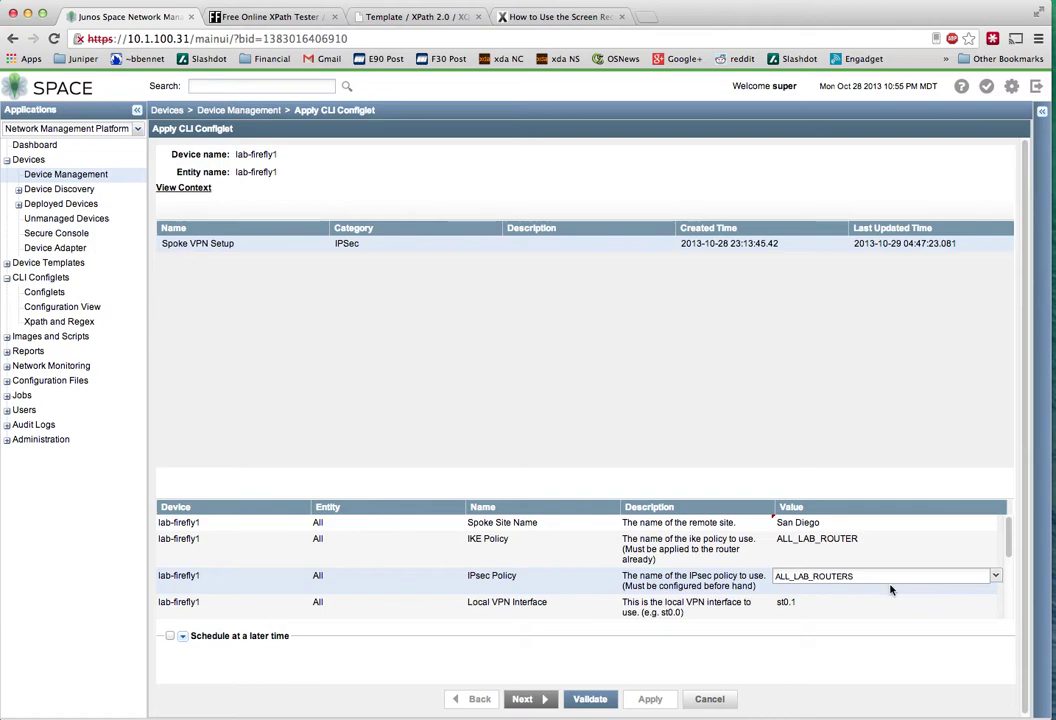
pyautogui.scroll(-2, 890, 588)
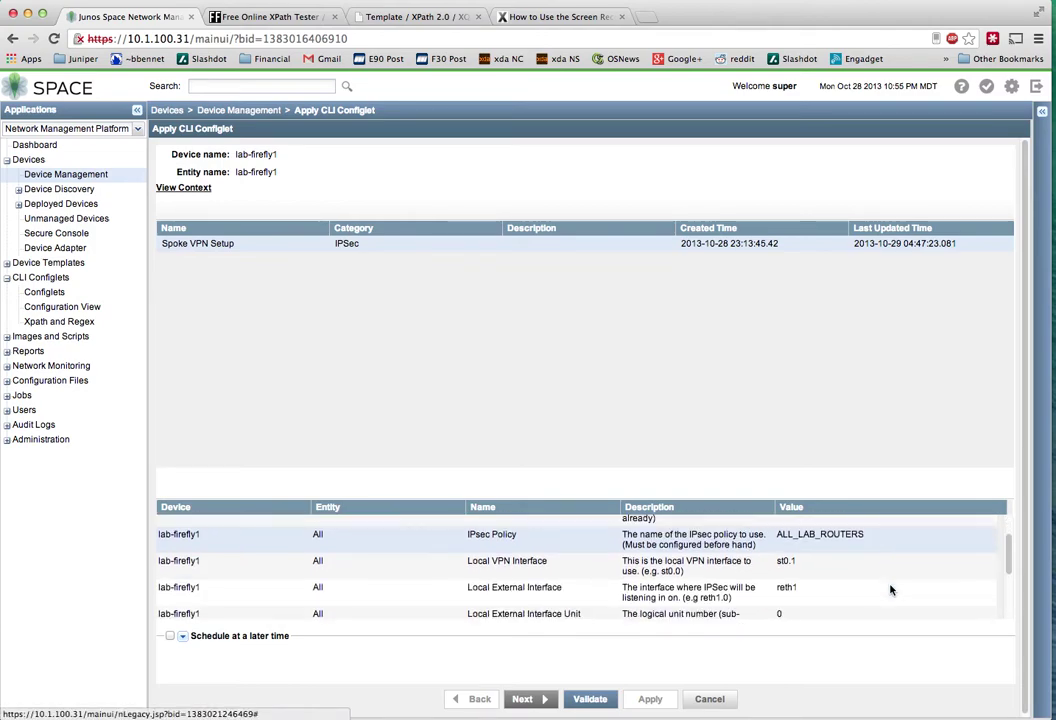
# Step: Set the Local VPN Interface to st0.1
pyautogui.click(786, 561)
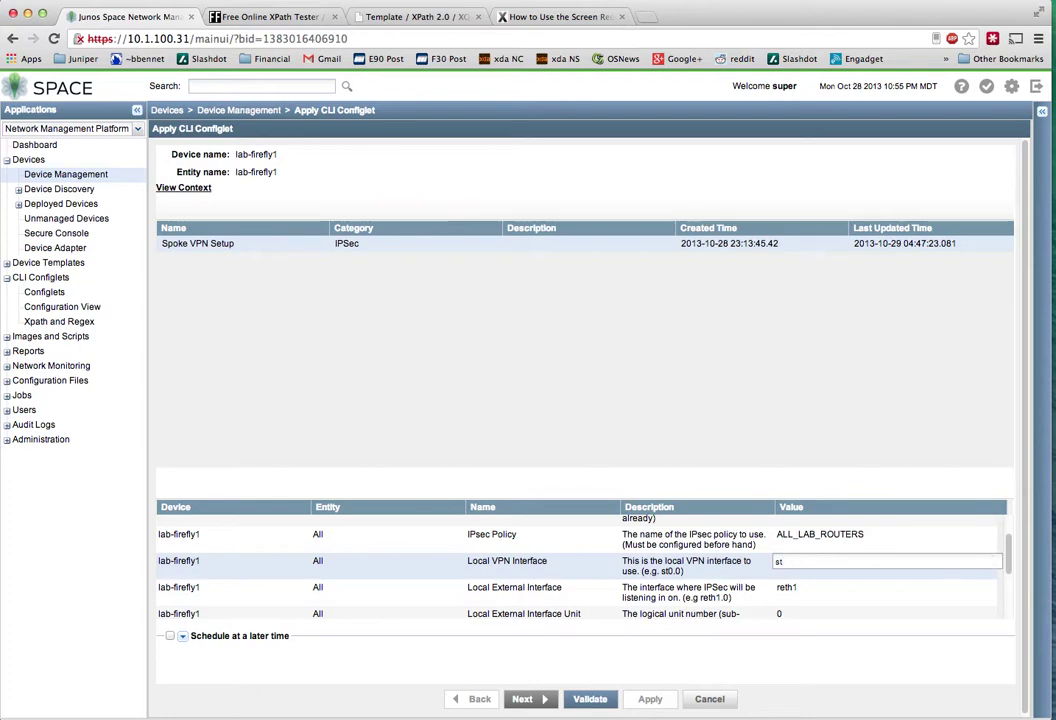
pyautogui.write('0')
pyautogui.press('BackSpace')
pyautogui.press('BackSpace')
pyautogui.write('1.0')
pyautogui.click(817, 587)
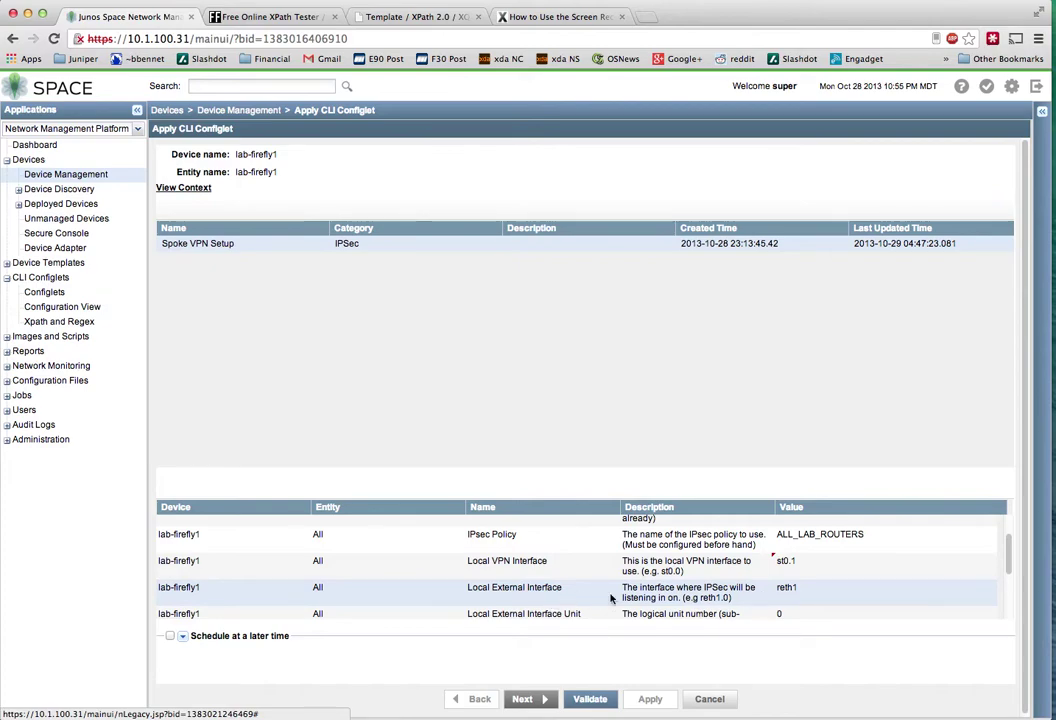
# Step: Set the Local External Interface to ge-0/0/0 with unit 0
pyautogui.scroll(-1, 614, 597)
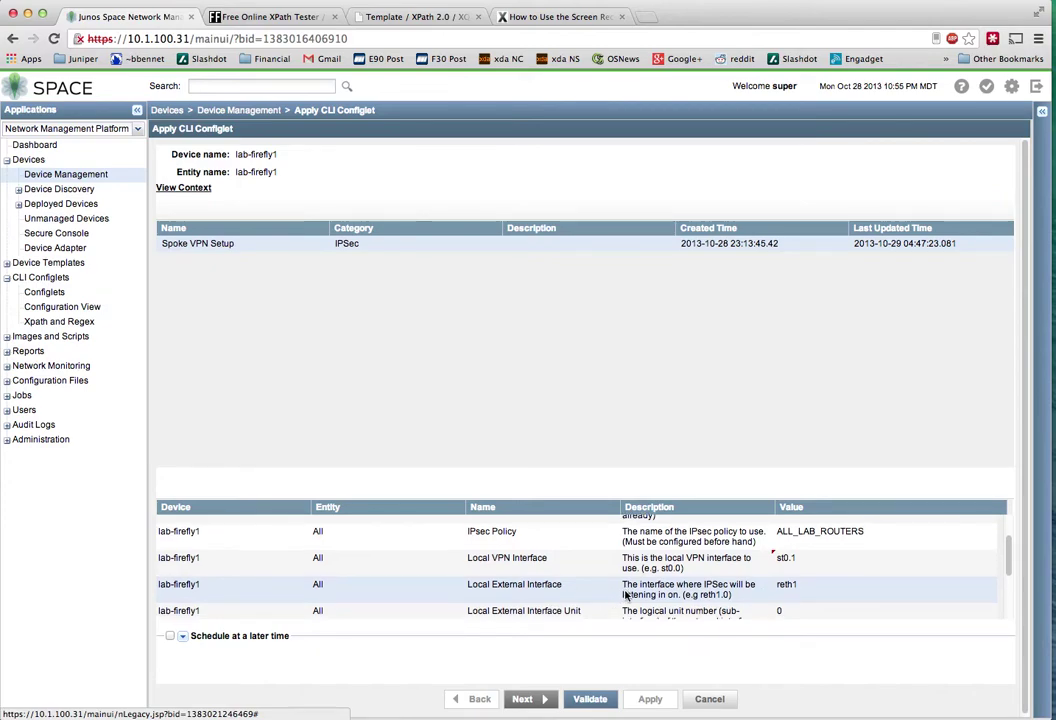
pyautogui.click(825, 588)
pyautogui.click(813, 587)
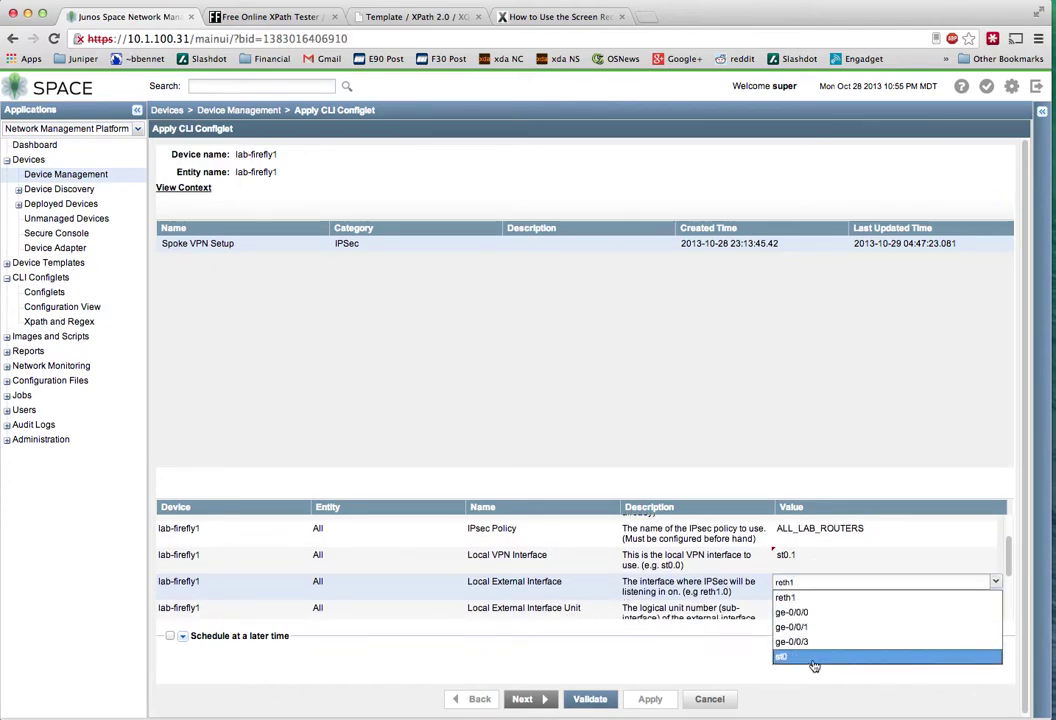
pyautogui.click(808, 612)
pyautogui.click(803, 607)
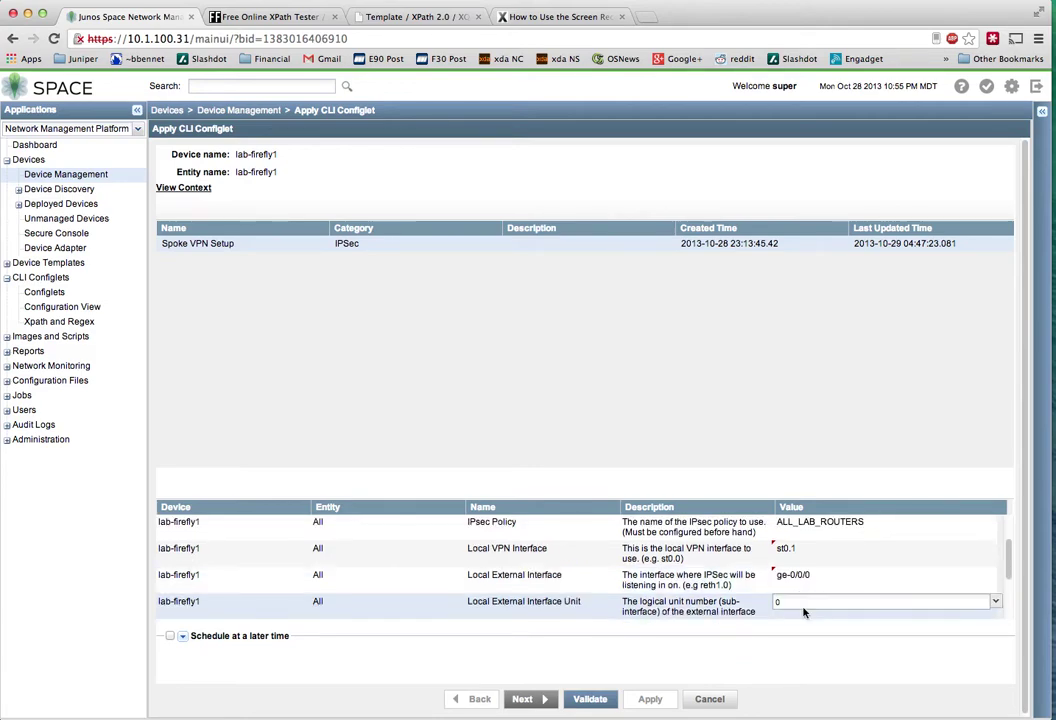
pyautogui.click(805, 605)
pyautogui.click(812, 616)
pyautogui.scroll(-2, 790, 595)
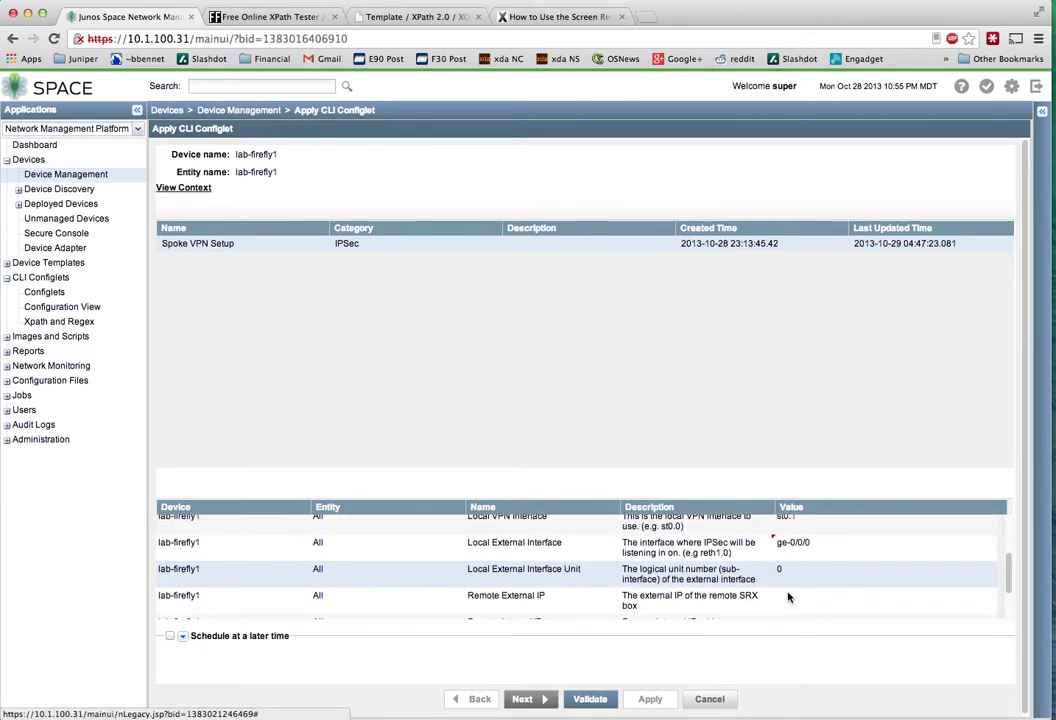
pyautogui.scroll(-1, 800, 600)
# Step: Fill Remote External IP, Remote Internal IP 10.1.1.1 and Remote Peer AS 65001, then validate
pyautogui.click(792, 580)
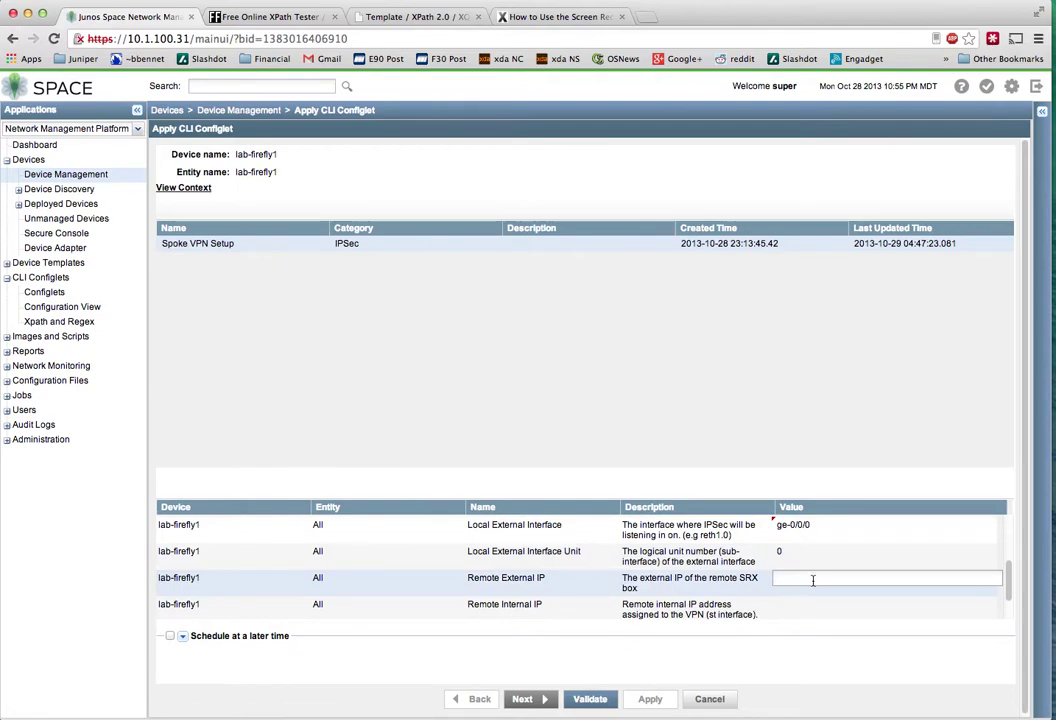
pyautogui.write('10')
pyautogui.click(806, 604)
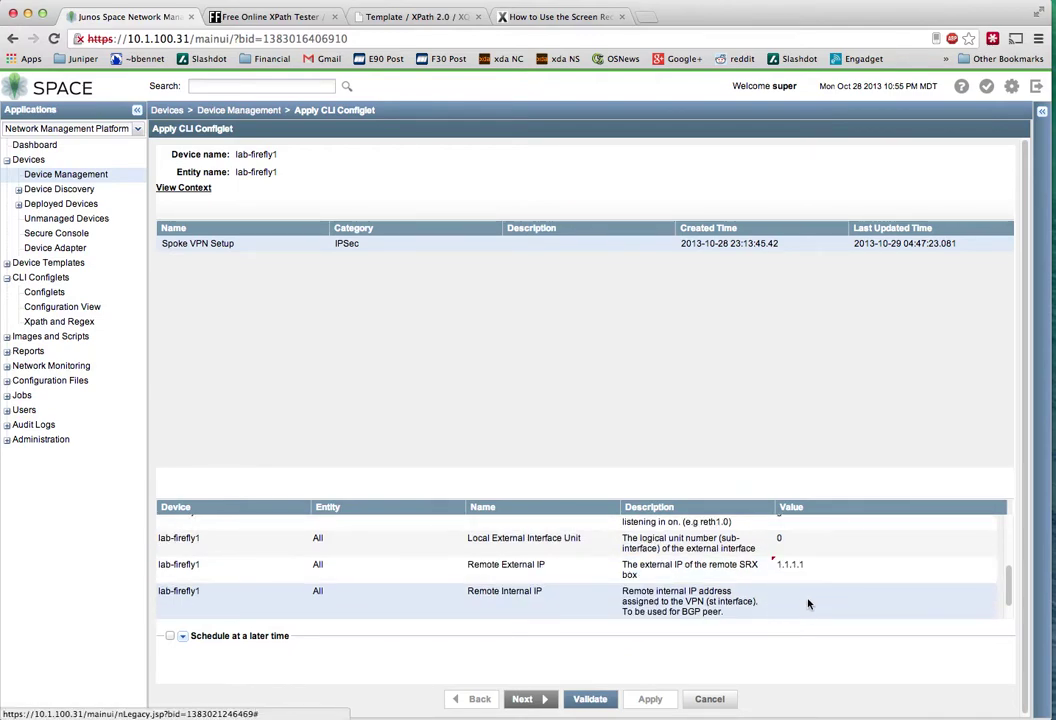
pyautogui.write('10.1.1.1')
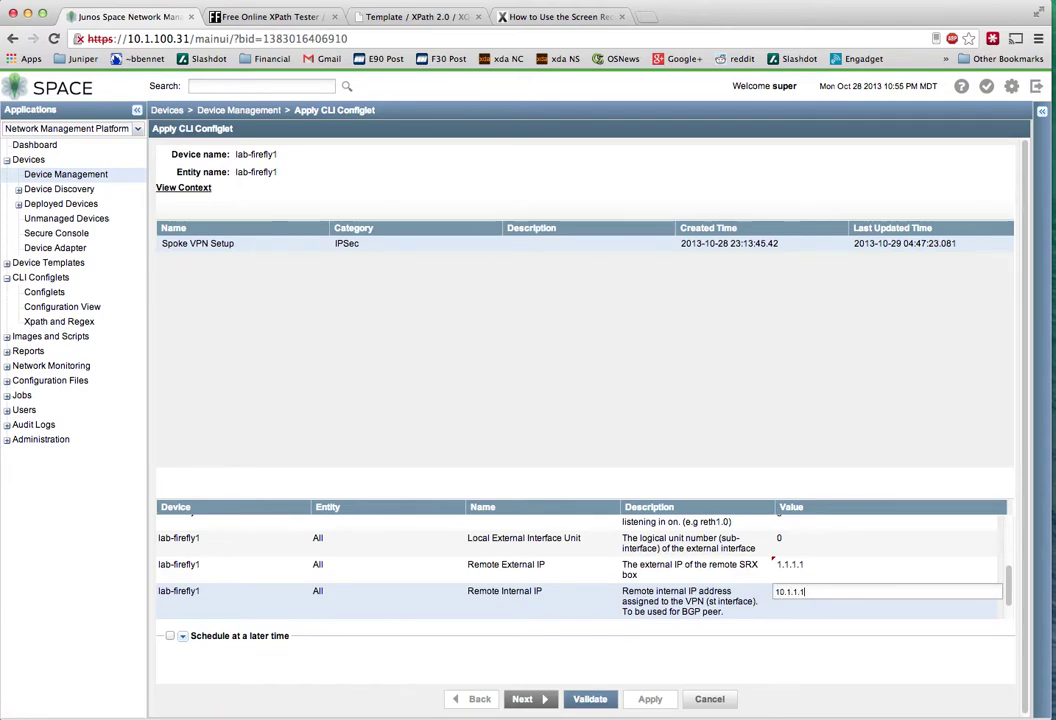
pyautogui.click(811, 598)
pyautogui.scroll(-1, 832, 590)
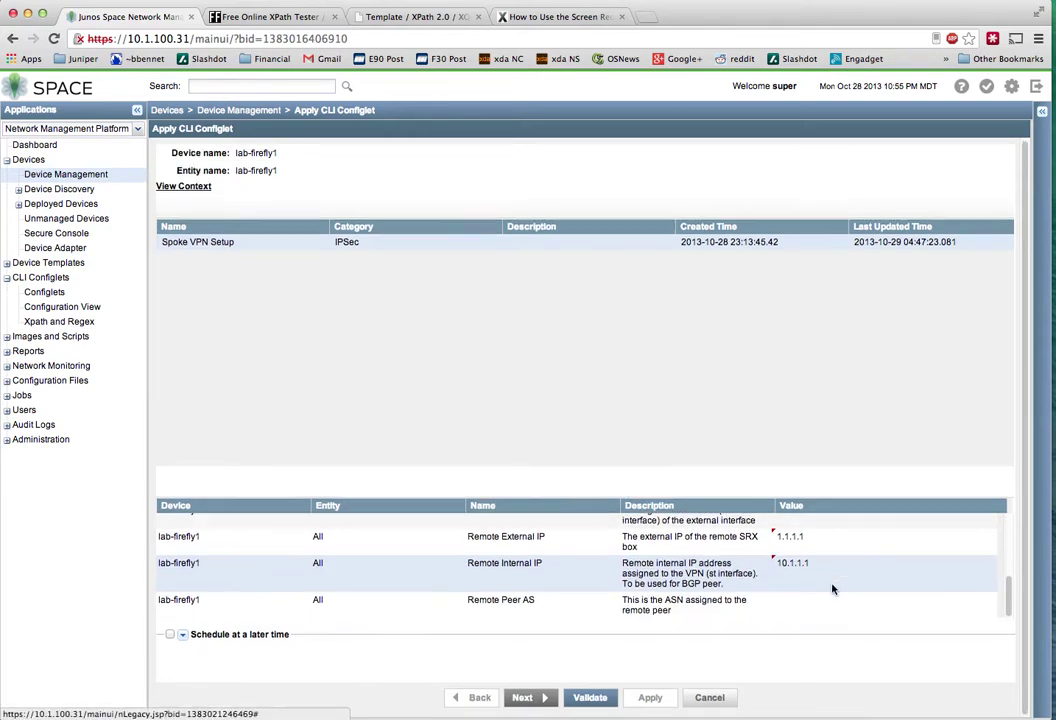
pyautogui.click(790, 600)
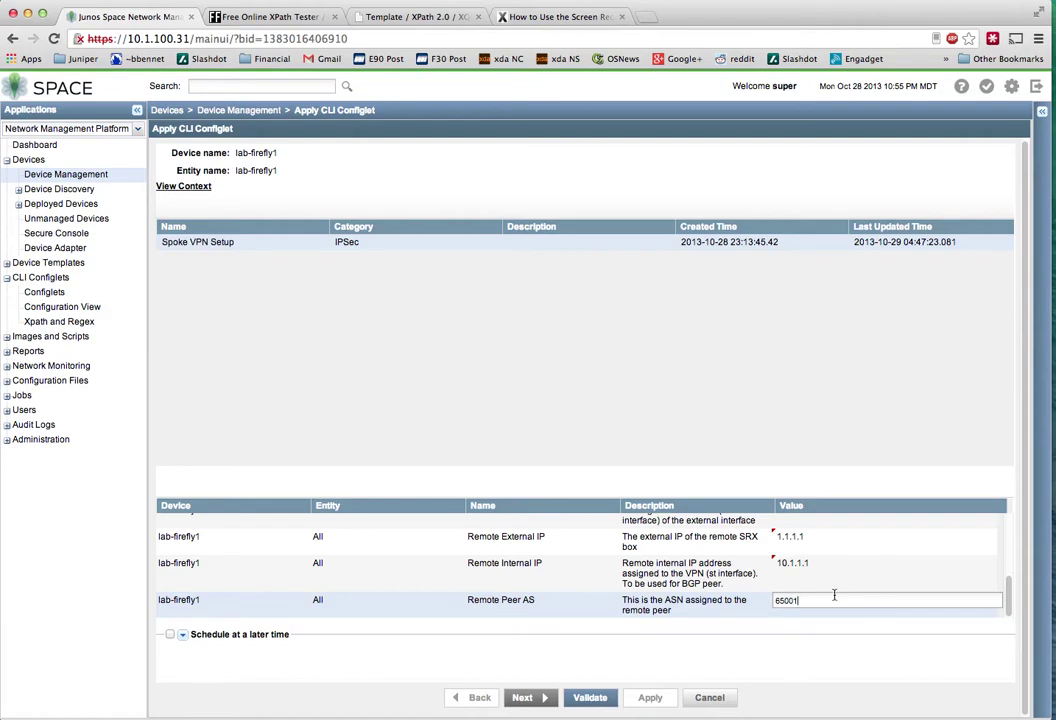
pyautogui.click(584, 700)
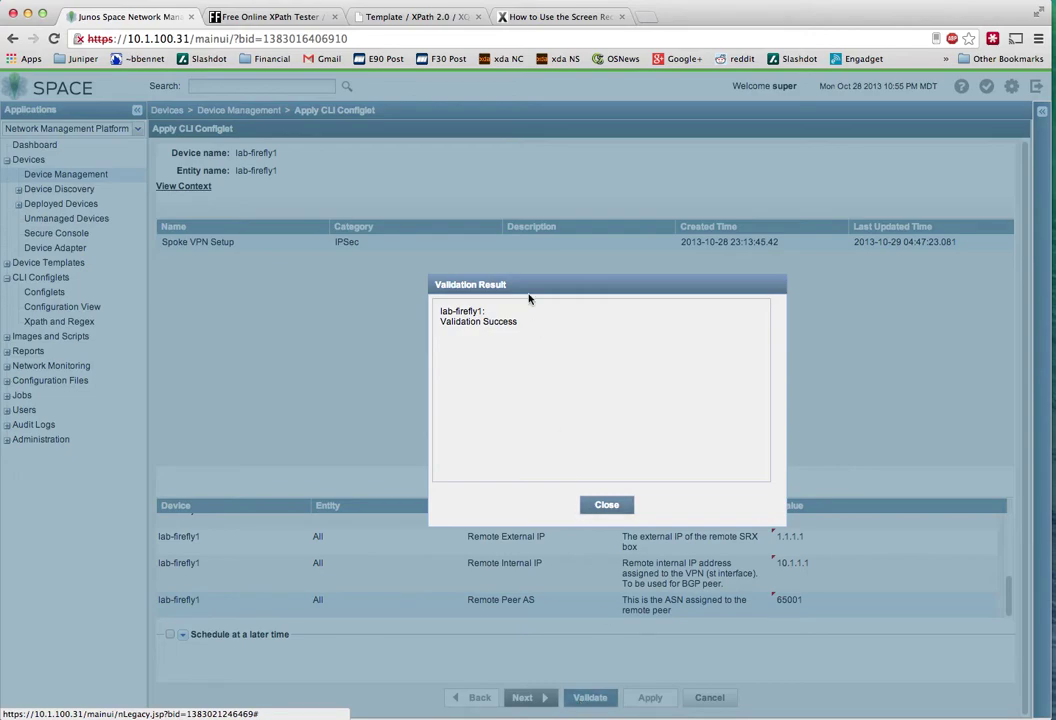
pyautogui.click(607, 505)
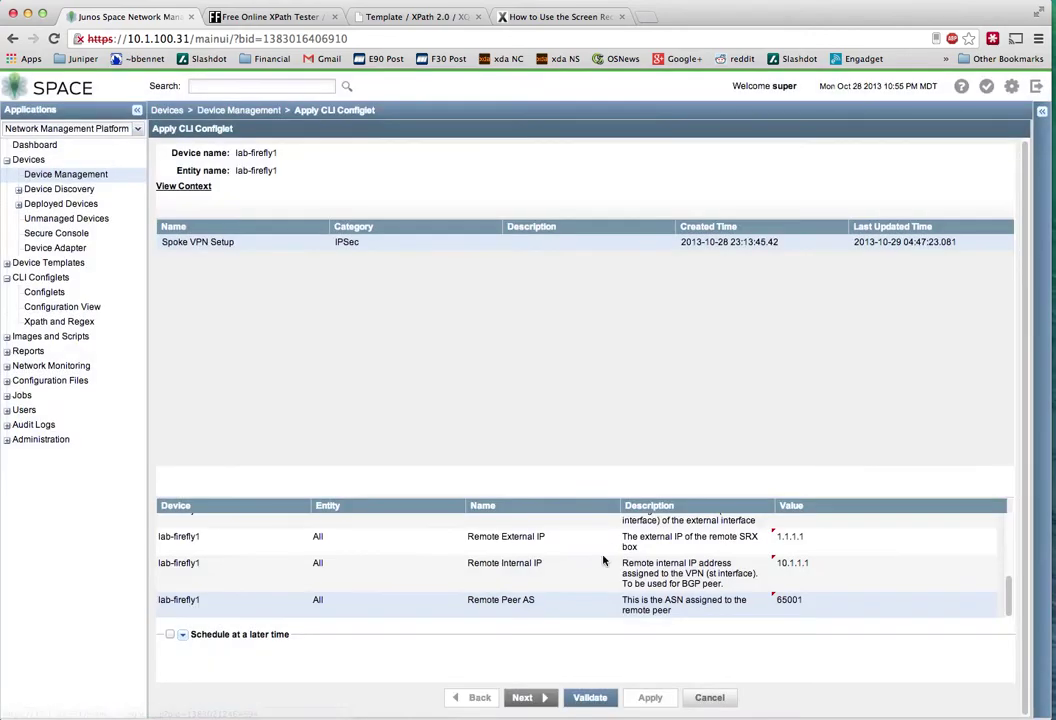
# Step: Open the summary page and check the San Diego description in the preview's protocols block
pyautogui.click(523, 697)
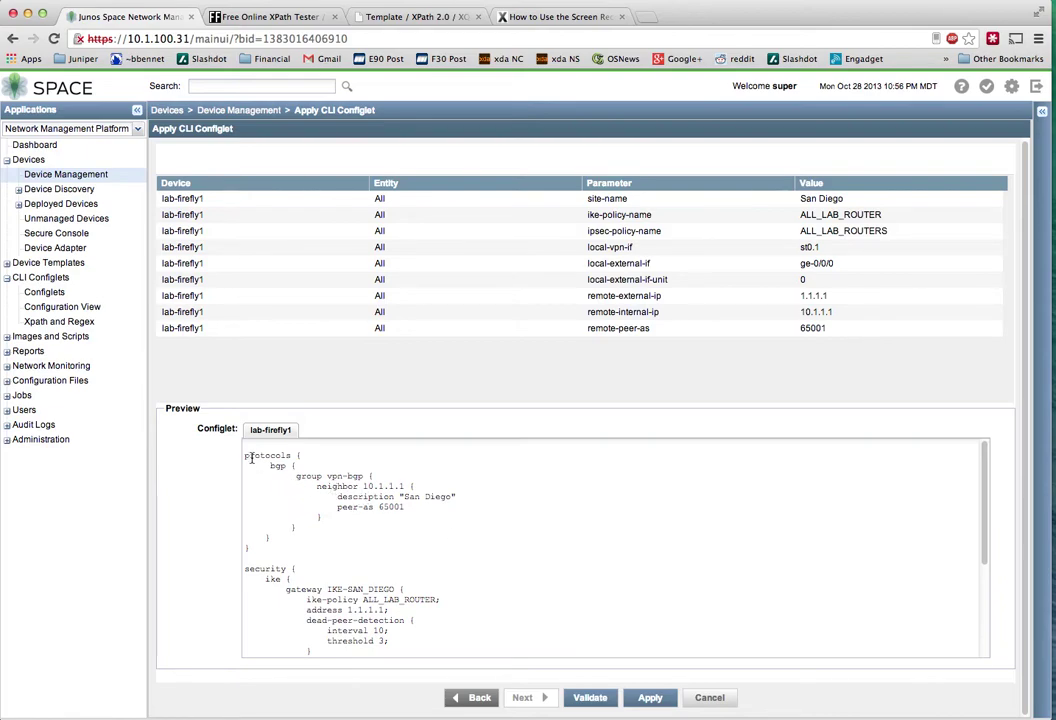
pyautogui.moveTo(249, 456); pyautogui.dragTo(384, 514)
pyautogui.click(403, 540)
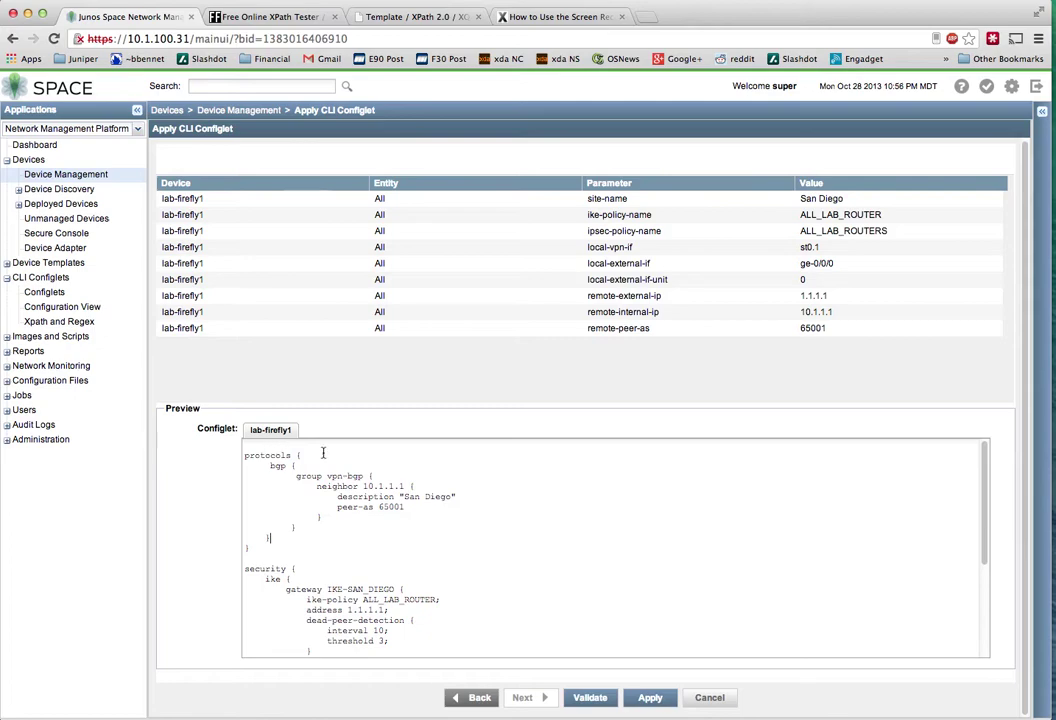
pyautogui.doubleClick(437, 496)
pyautogui.click(464, 518)
pyautogui.moveTo(404, 497); pyautogui.dragTo(455, 497)
pyautogui.click(460, 498)
# Step: Check the preview's IKE gateway IKE-SAN_DIEGO and ike-policy ALL_LAB_ROUTER lines
pyautogui.scroll(-2, 420, 546)
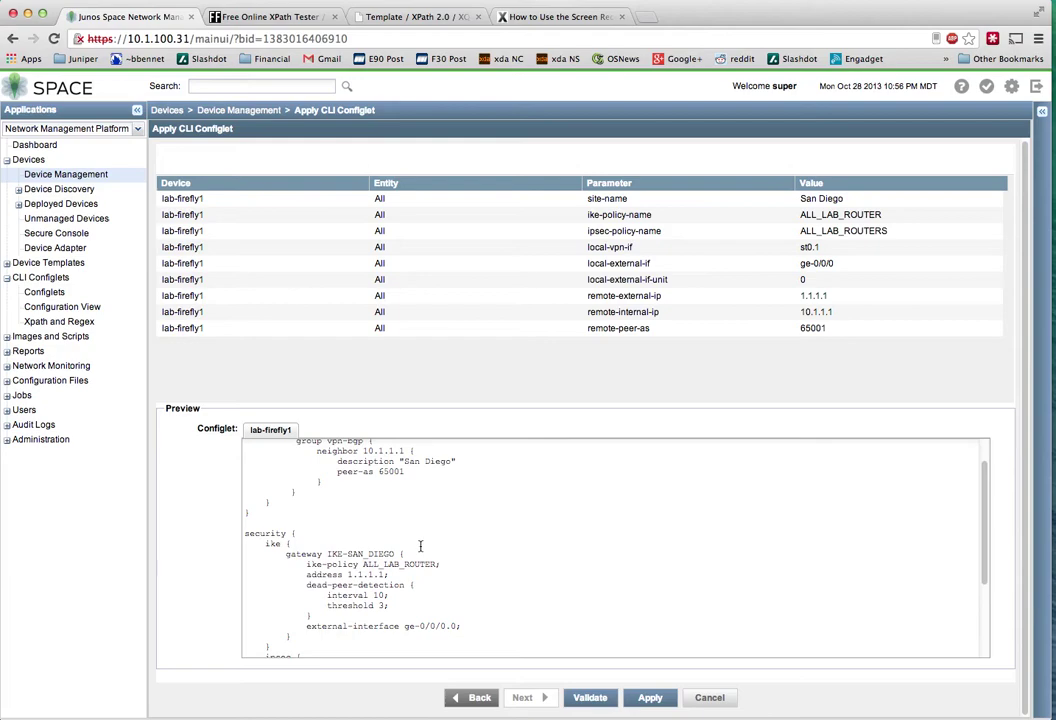
pyautogui.scroll(-1, 433, 543)
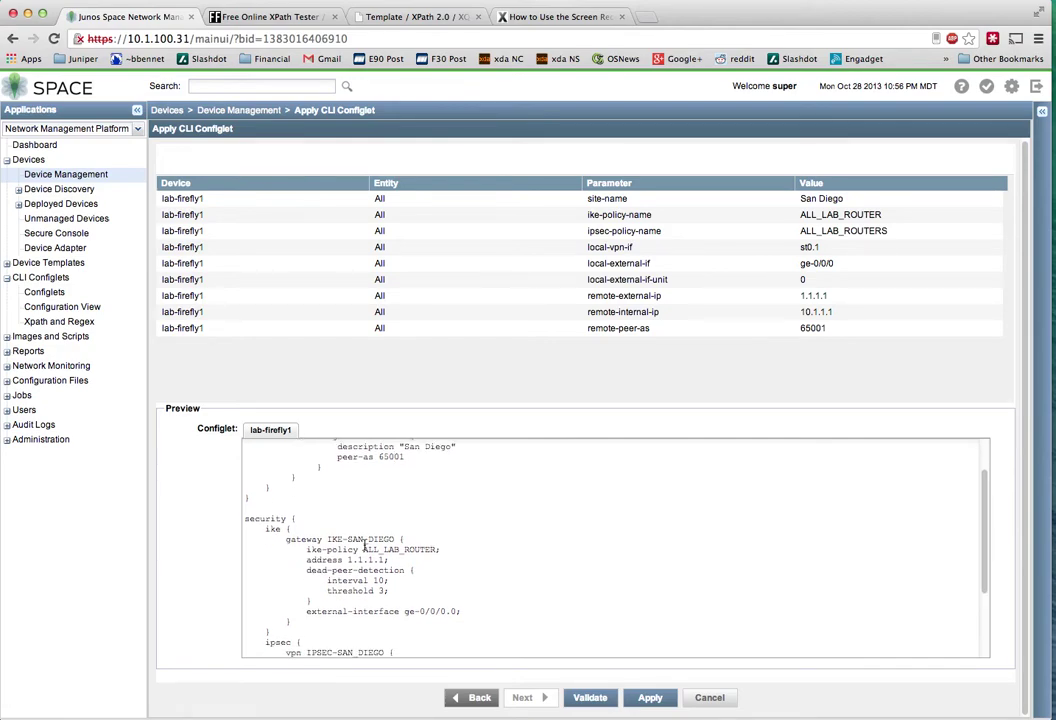
pyautogui.moveTo(394, 540); pyautogui.dragTo(328, 540)
pyautogui.doubleClick(378, 540)
pyautogui.moveTo(330, 540)
pyautogui.mouseDown()
pyautogui.moveTo(378, 540)
pyautogui.moveTo(340, 540)
pyautogui.mouseUp()
pyautogui.doubleClick(427, 549)
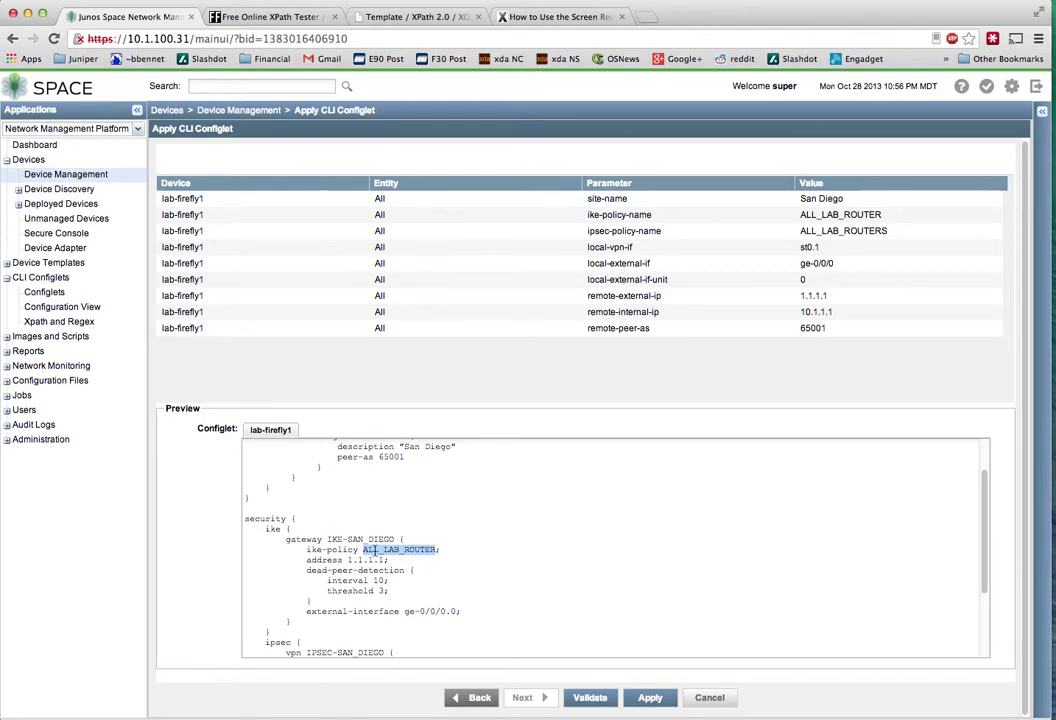
# Step: Review the preview from the ge-0/0/0.0 interface through the ipsec VPN block
pyautogui.scroll(-1, 421, 575)
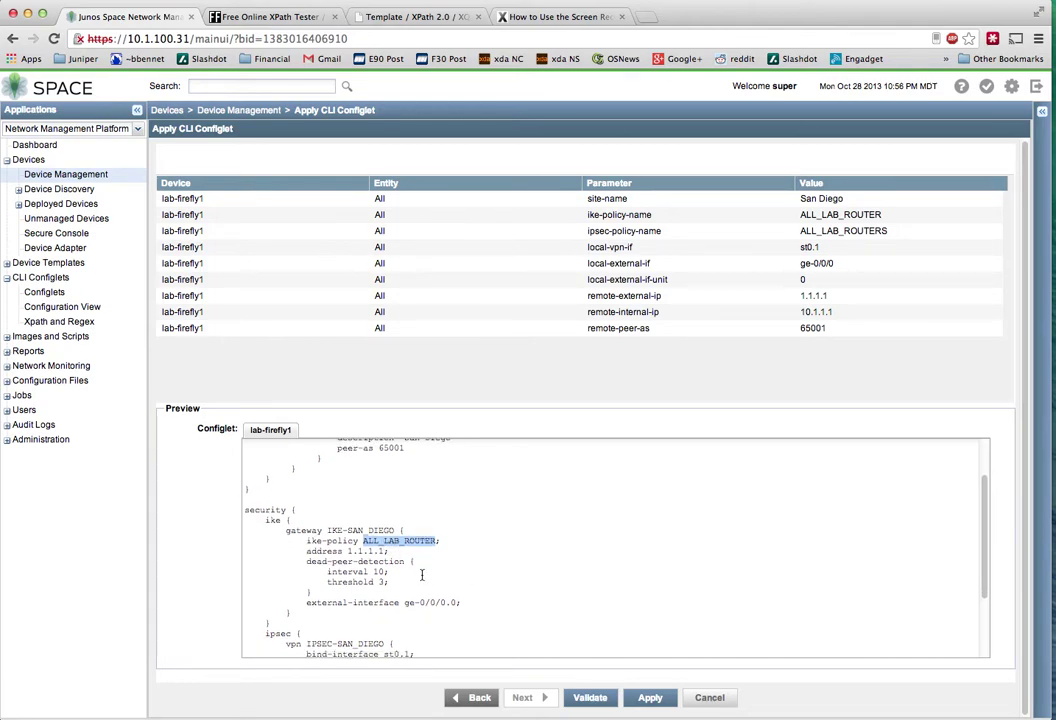
pyautogui.scroll(-4, 413, 582)
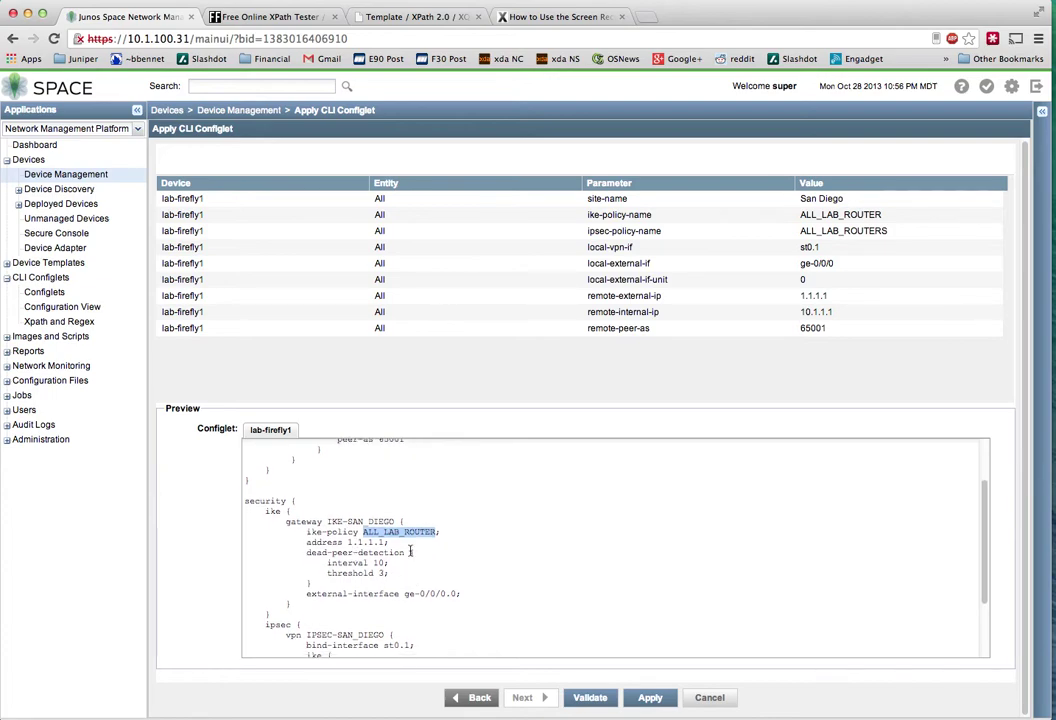
pyautogui.scroll(-2, 430, 610)
pyautogui.scroll(-2, 436, 619)
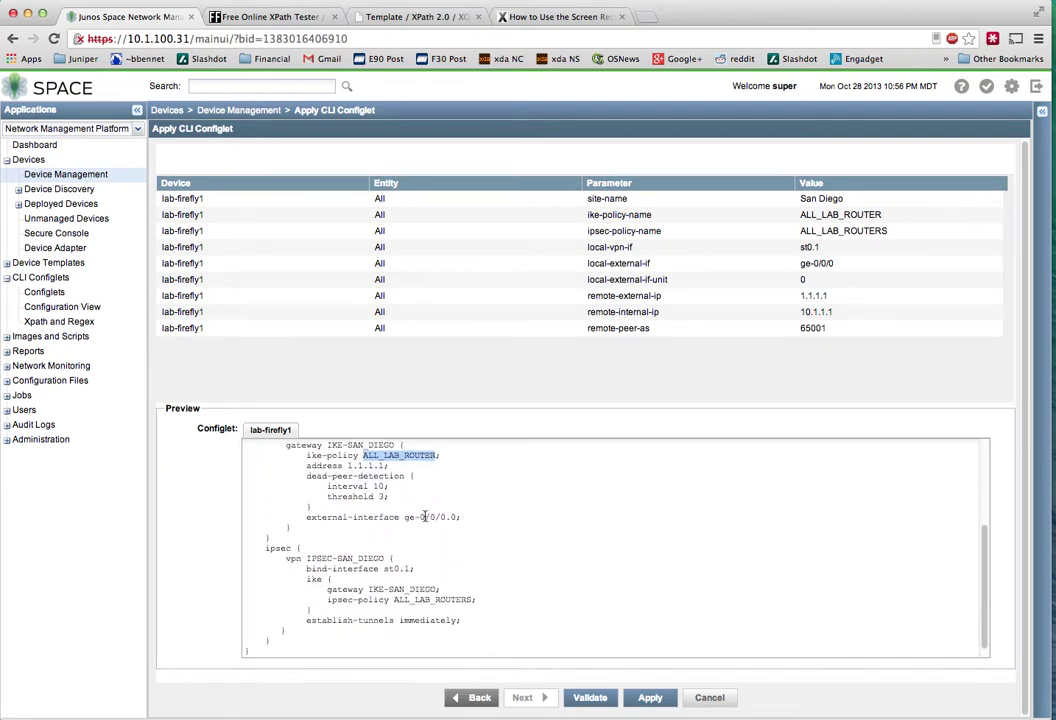
pyautogui.moveTo(423, 517); pyautogui.dragTo(470, 605)
pyautogui.click(382, 625)
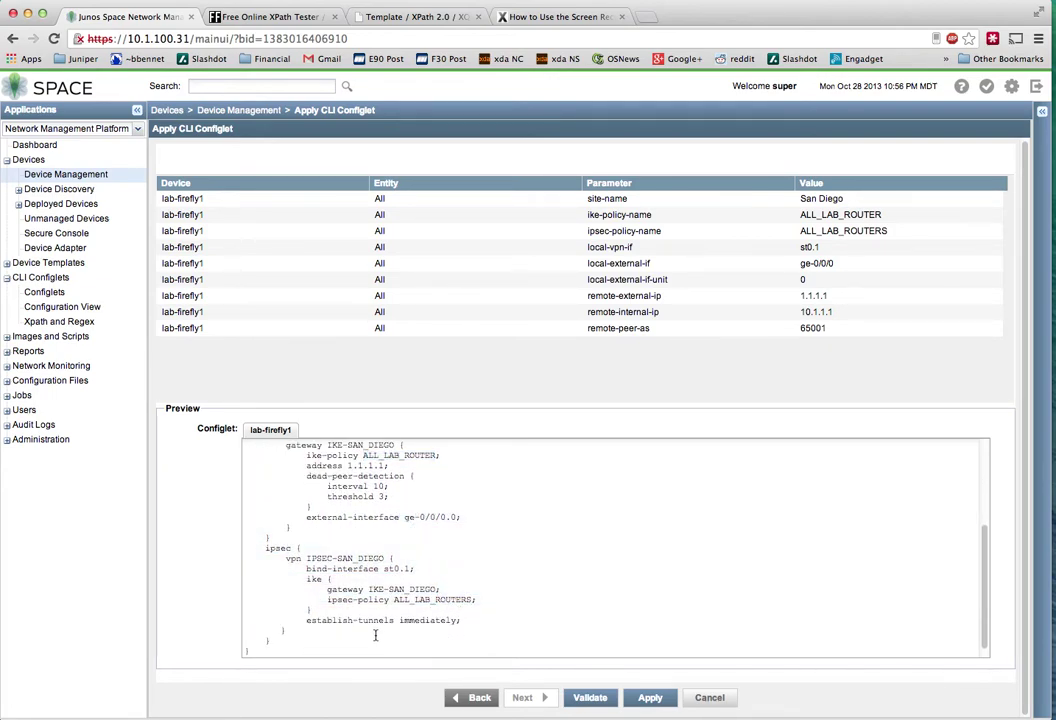
pyautogui.scroll(5, 305, 645)
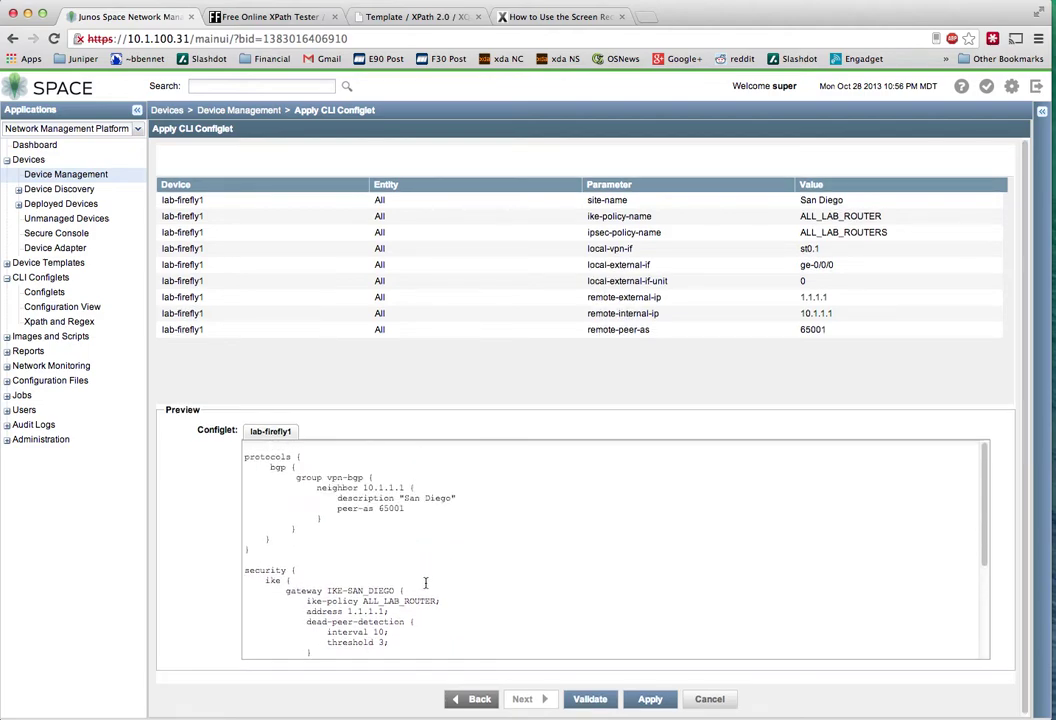
pyautogui.scroll(-5, 425, 583)
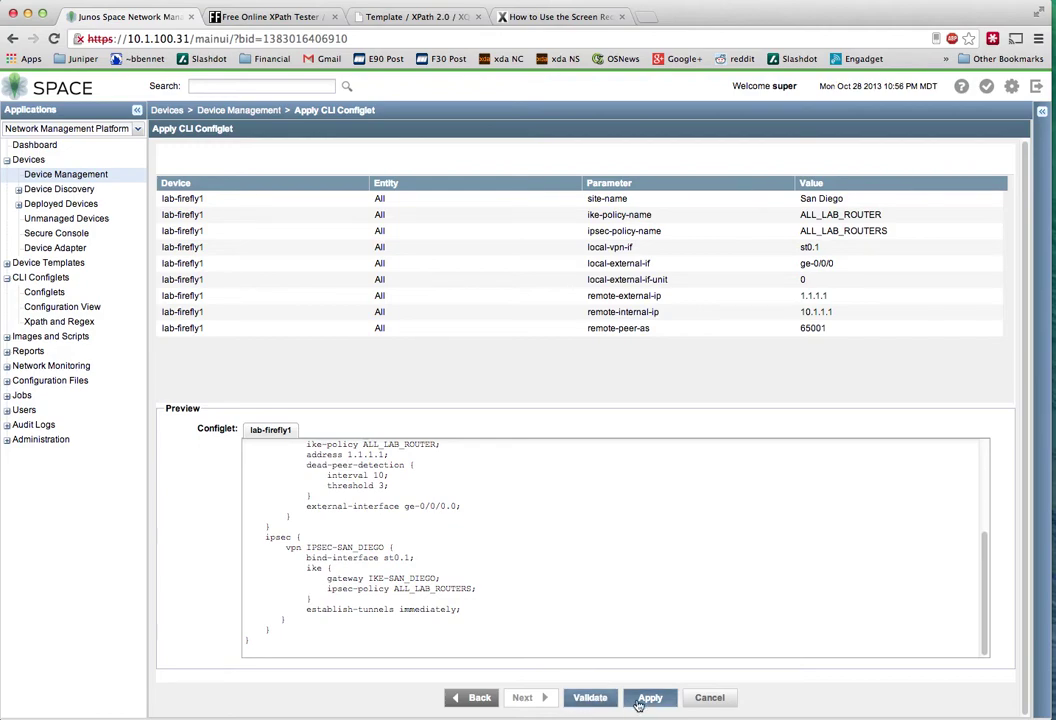
# Step: Apply the configlet to lab-firefly1 and open the results of job 852532
pyautogui.click(641, 703)
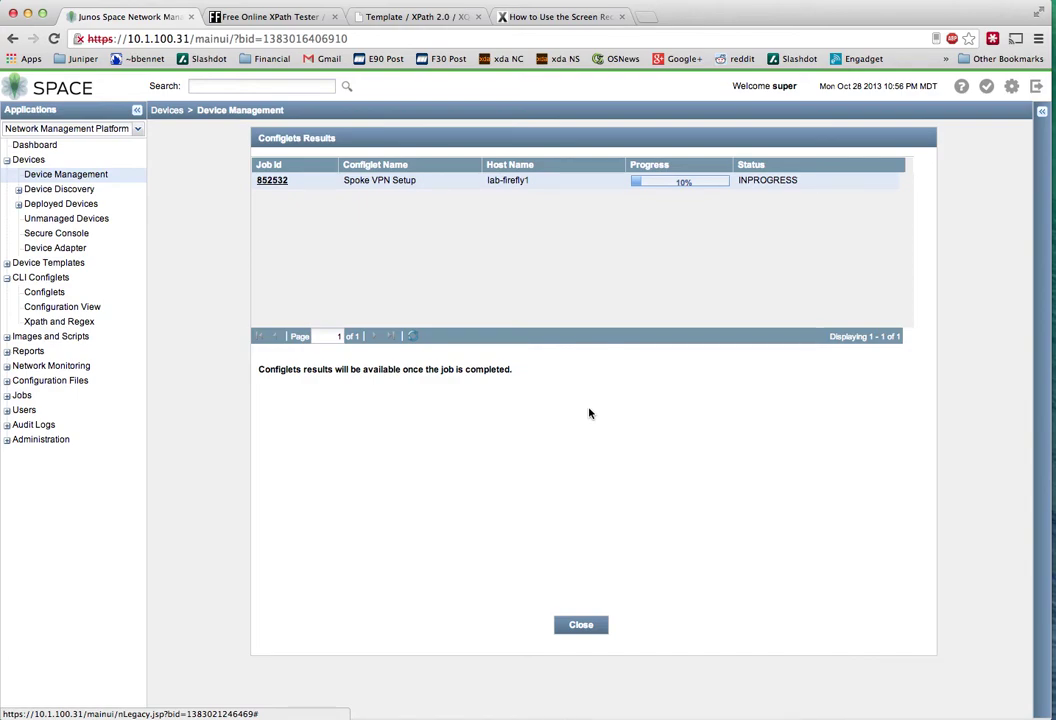
pyautogui.click(285, 186)
pyautogui.doubleClick(511, 205)
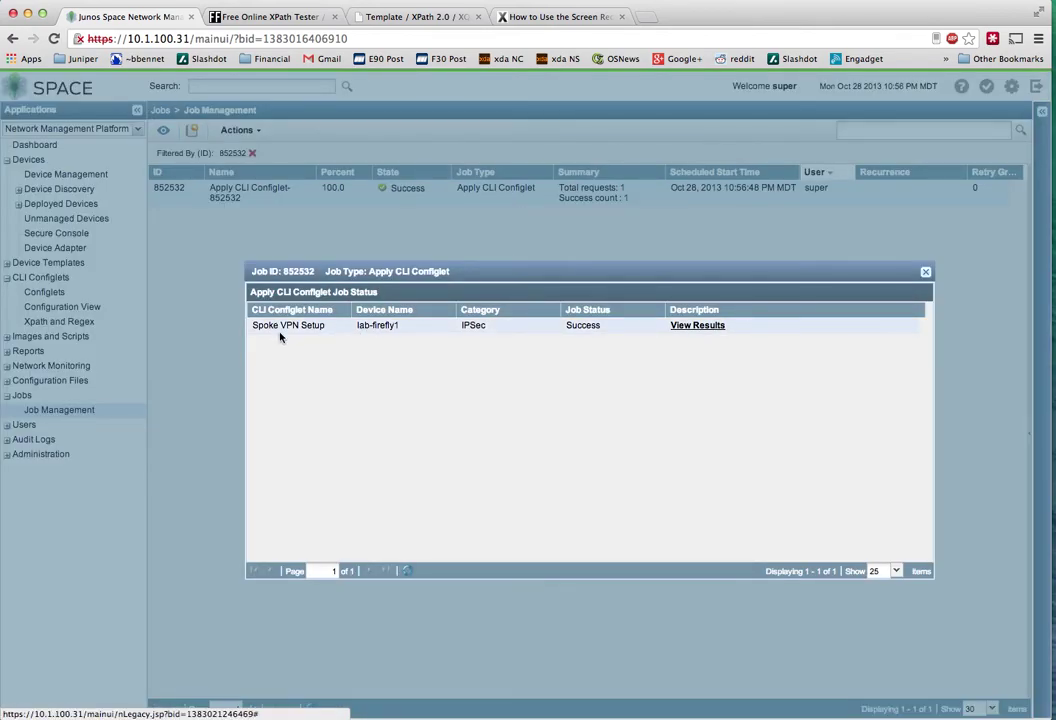
pyautogui.click(692, 329)
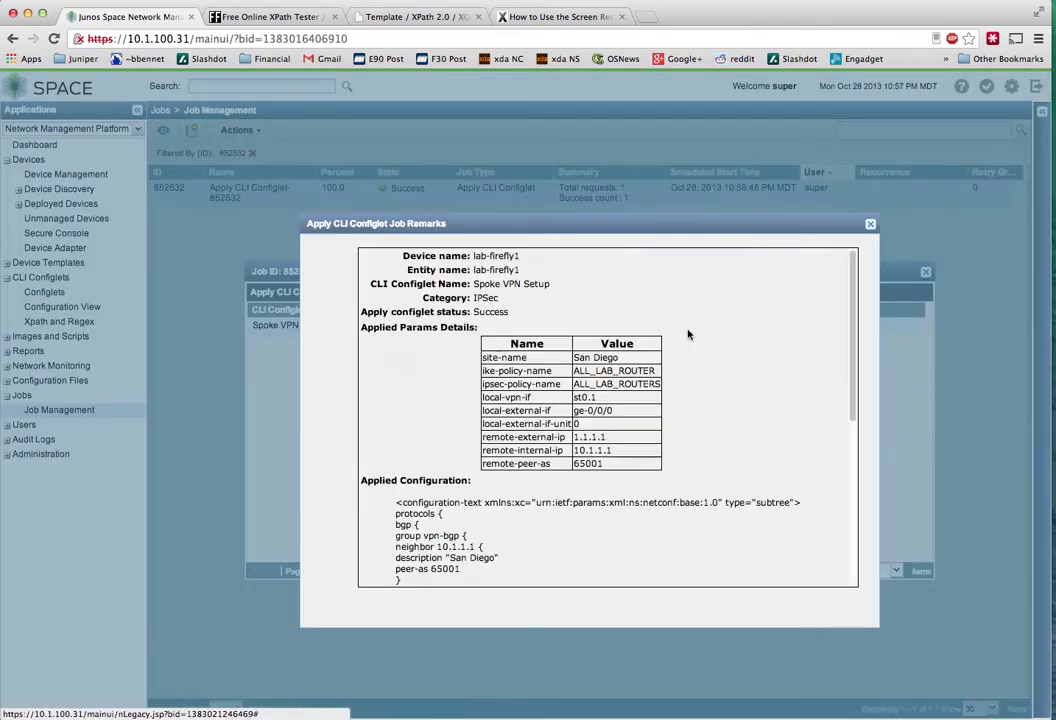
# Step: Review the applied parameters and configuration in the Job Remarks, then close them
pyautogui.moveTo(547, 354); pyautogui.dragTo(485, 362)
pyautogui.click(589, 437)
pyautogui.click(573, 360)
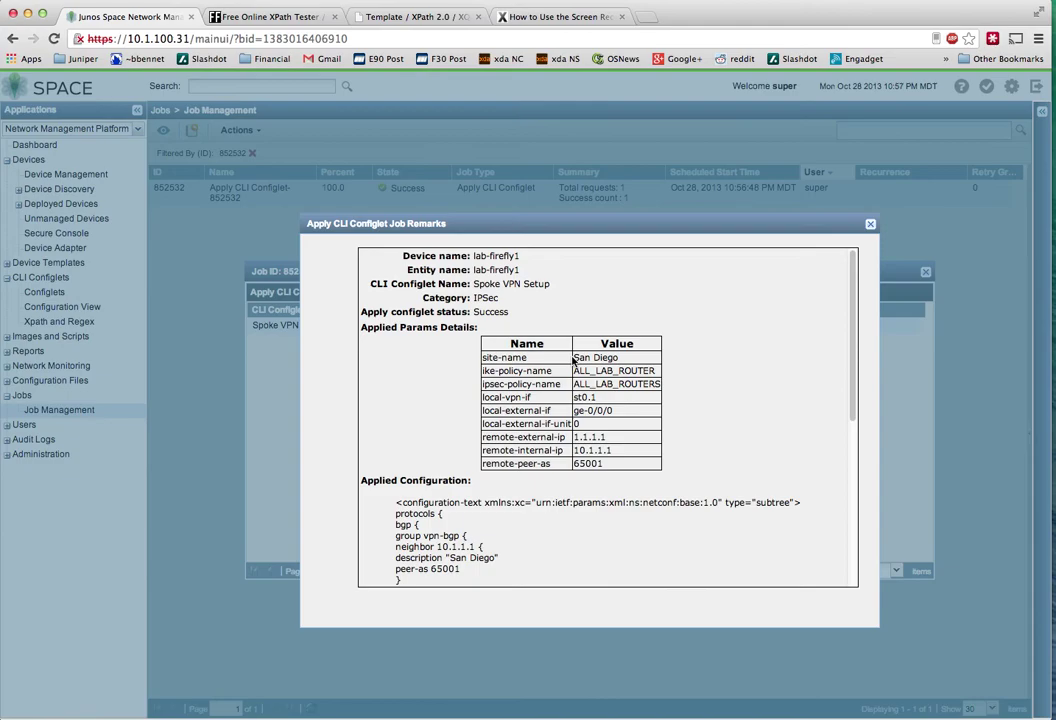
pyautogui.scroll(-5, 480, 358)
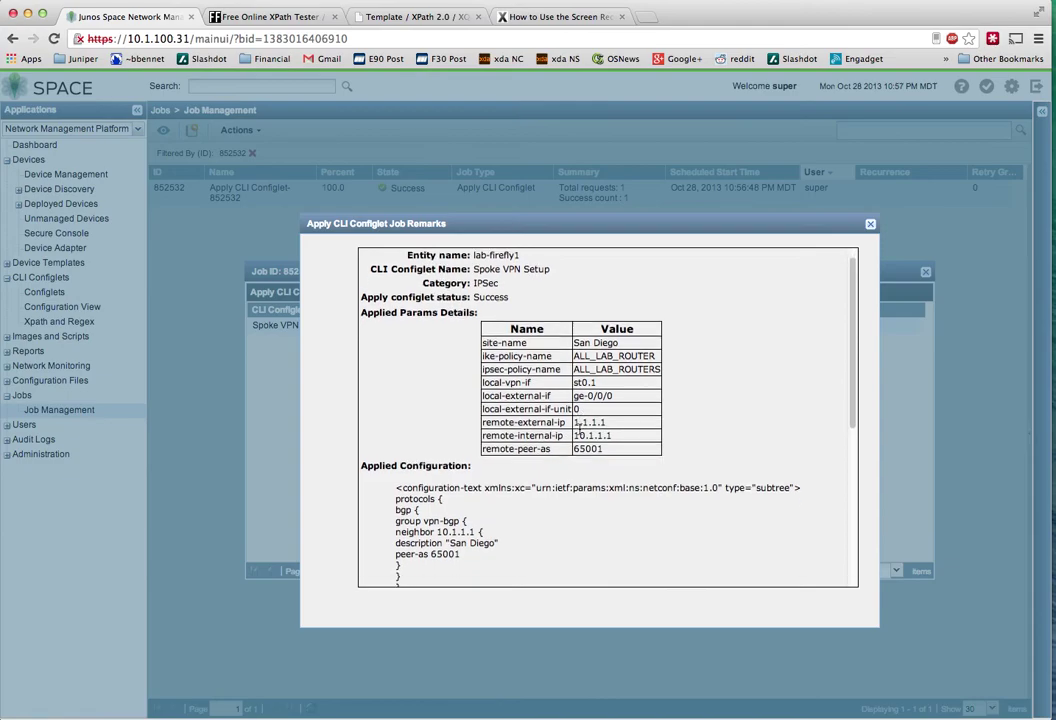
pyautogui.moveTo(332, 304); pyautogui.dragTo(450, 488)
pyautogui.click(450, 488)
pyautogui.scroll(-3, 500, 500)
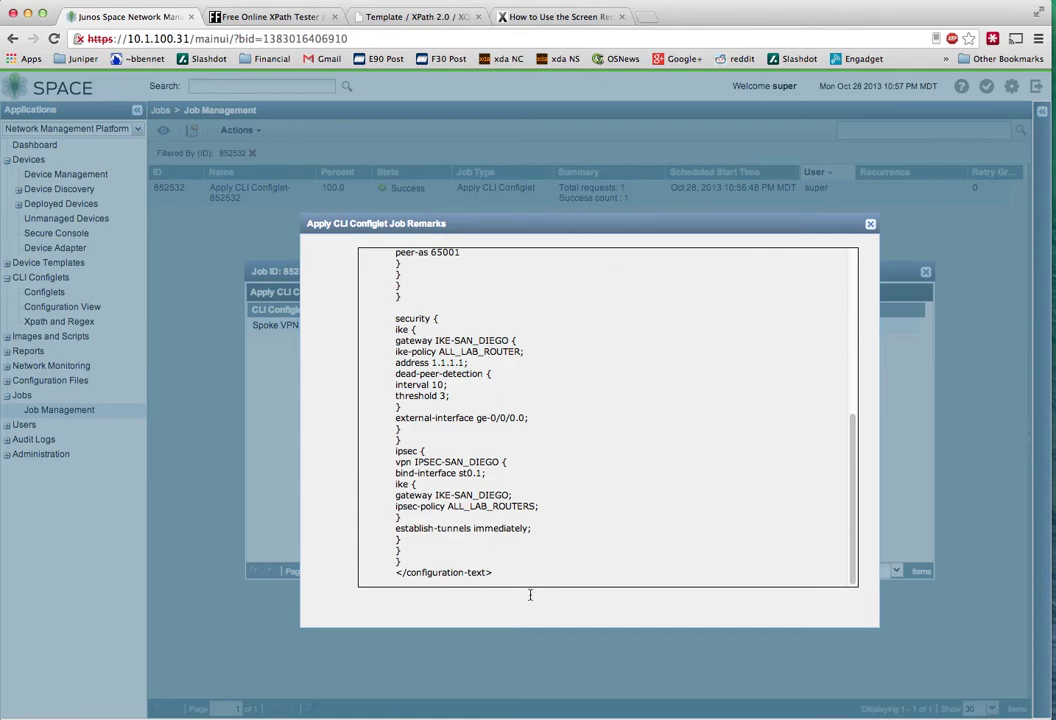
pyautogui.moveTo(474, 568); pyautogui.dragTo(415, 259)
pyautogui.click(542, 408)
pyautogui.scroll(10, 600, 380)
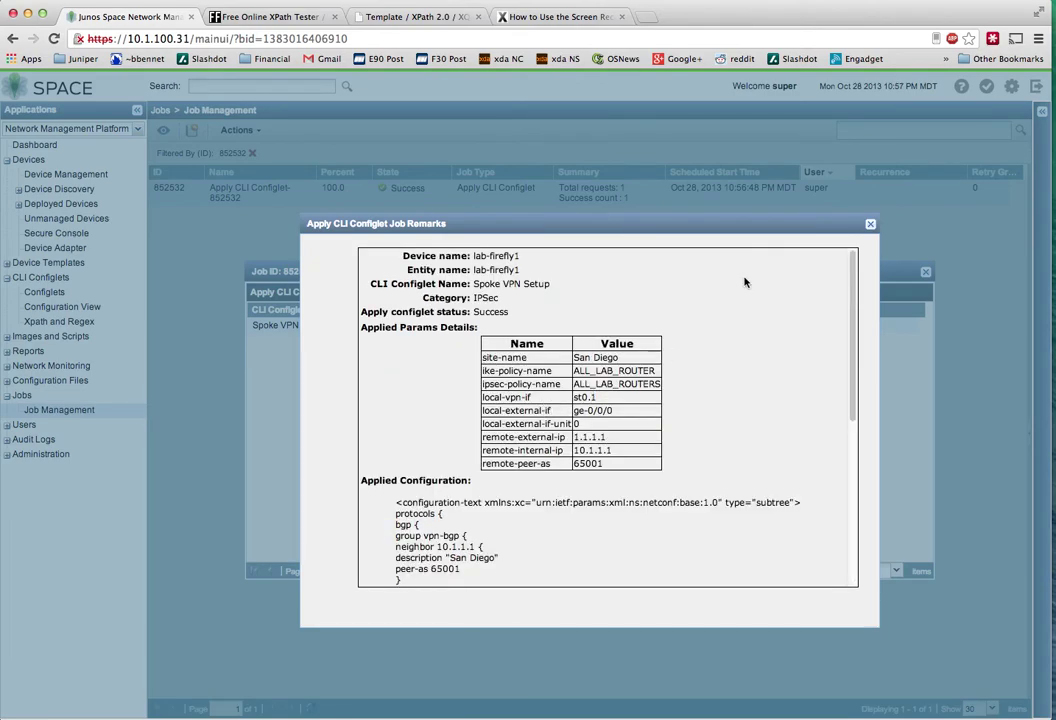
pyautogui.click(870, 226)
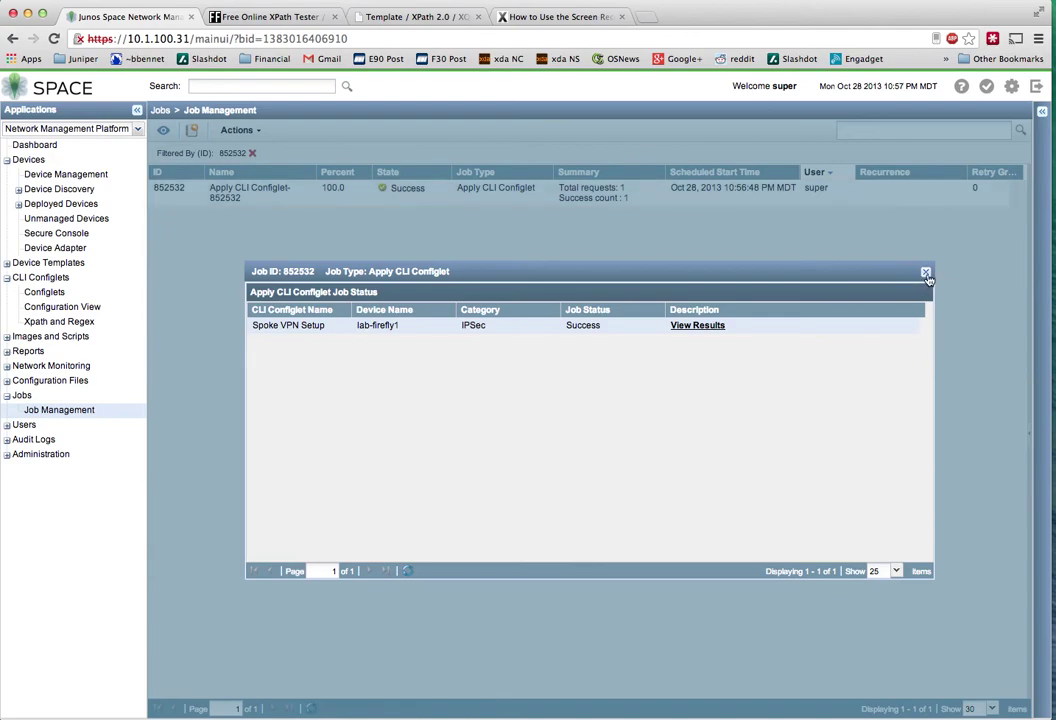
# Step: Close the Job Status dialog and return to the CLI Configlets list
pyautogui.click(925, 272)
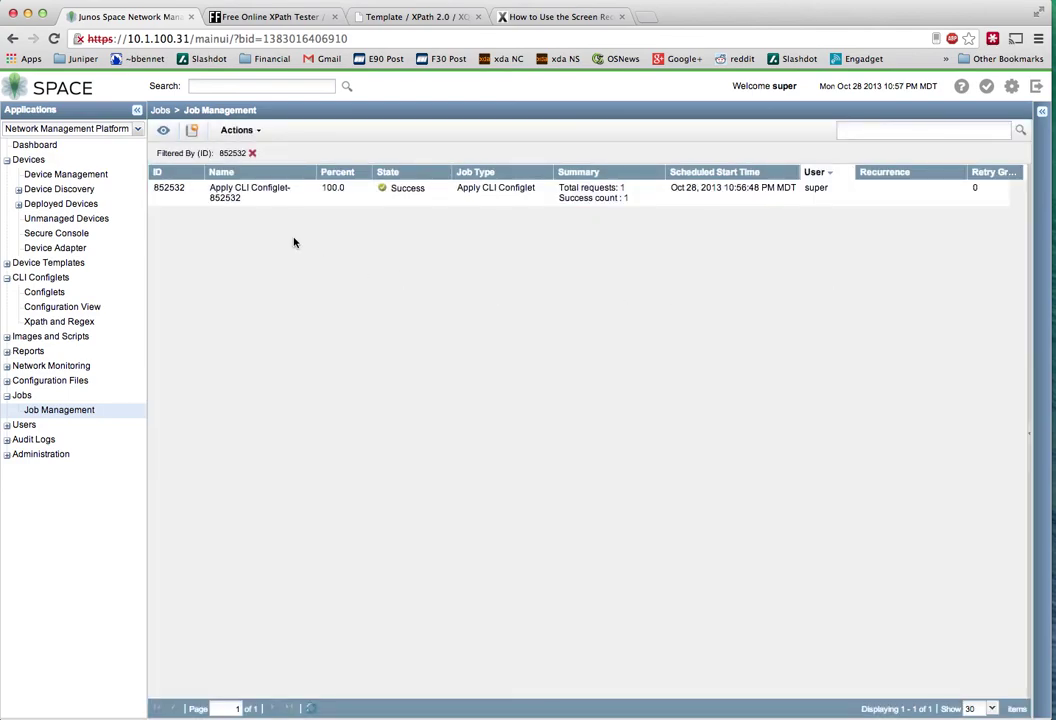
pyautogui.click(71, 296)
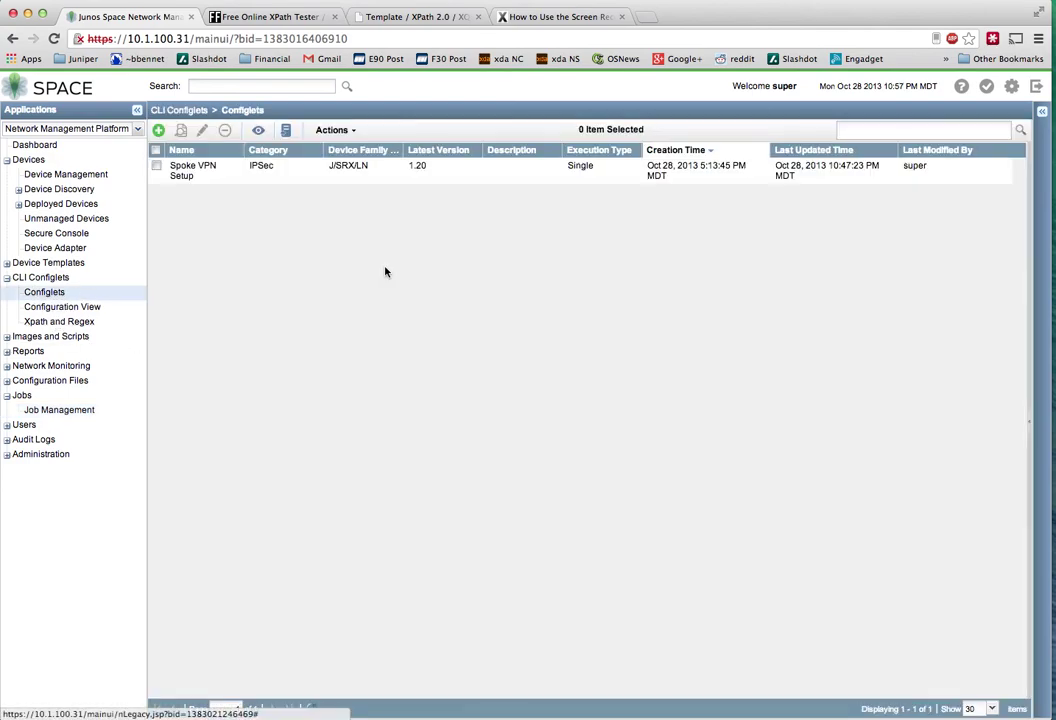